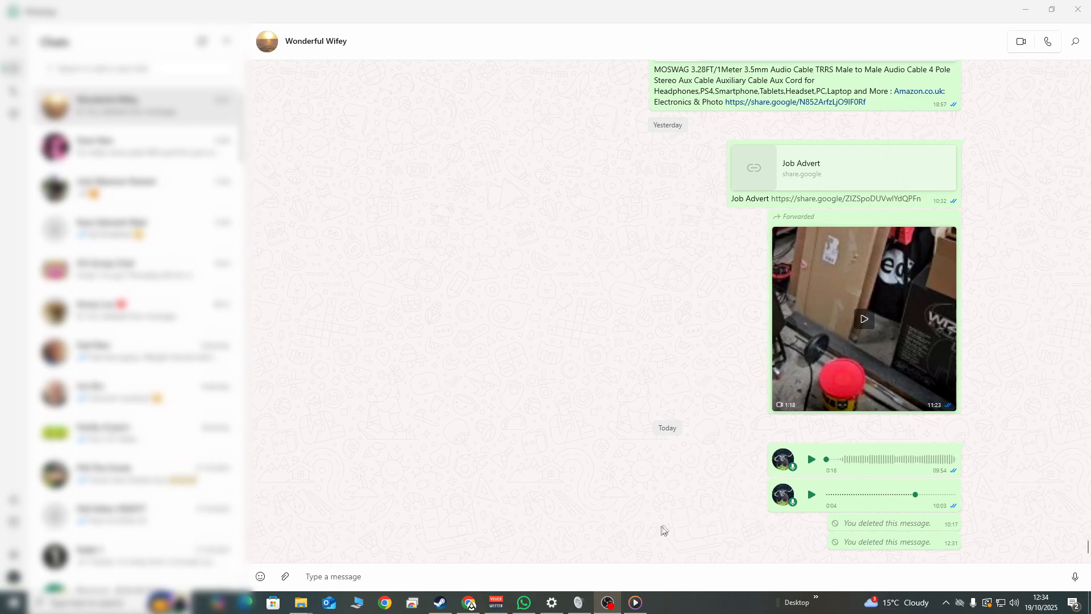
Record and discard a short voice message in the open chat, and send the file Andy See Andy Doo Doo.mp3 there
click(1075, 582)
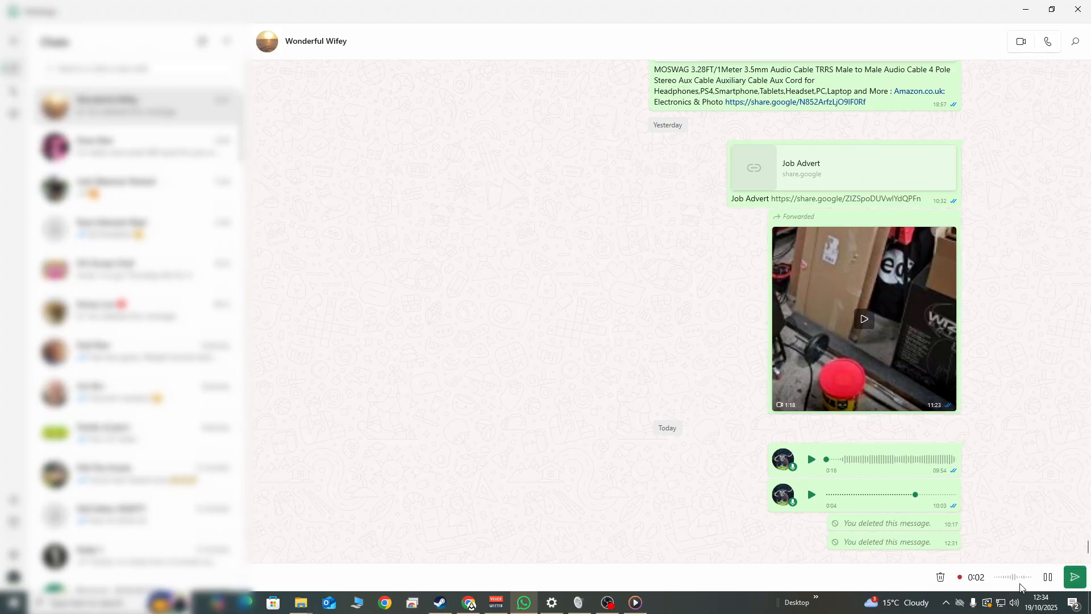
click(940, 576)
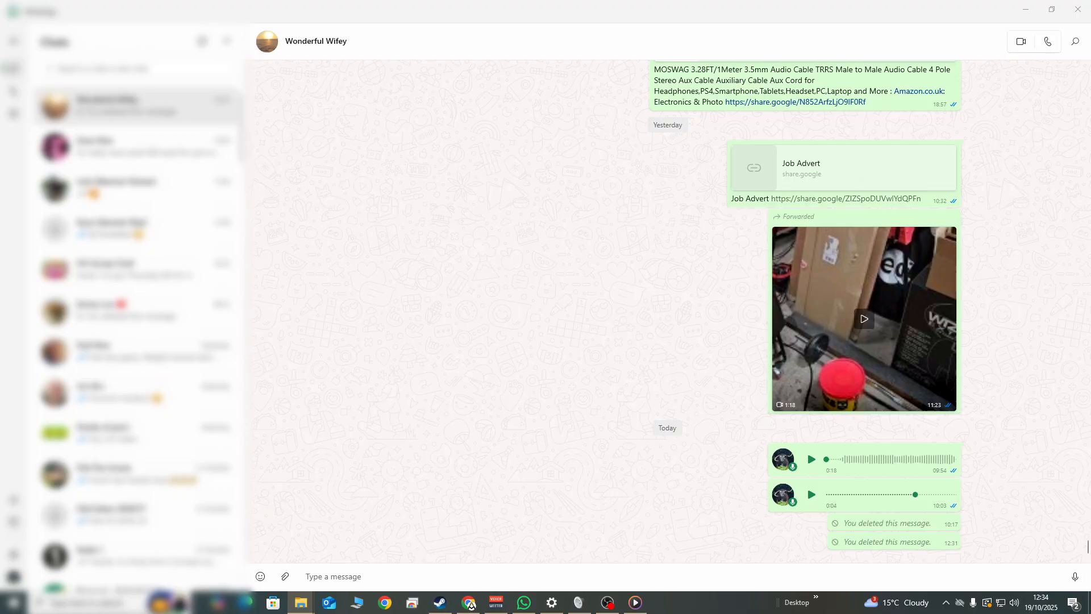
drag(471, 605, 857, 572)
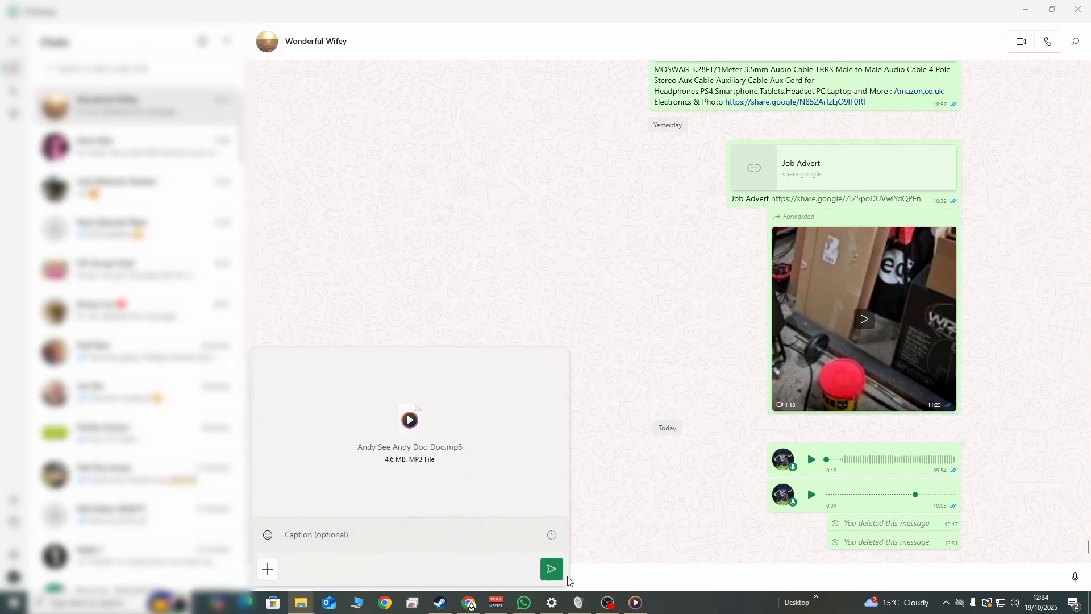
click(551, 569)
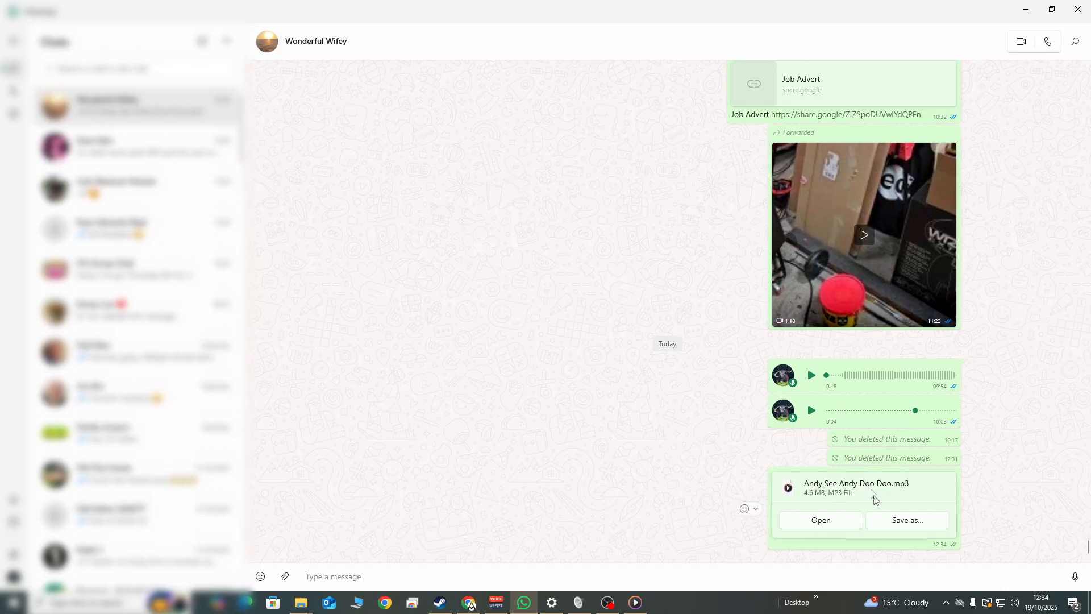
Delete the sent Andy See Andy Doo Doo.mp3 message for everyone
right_click(888, 494)
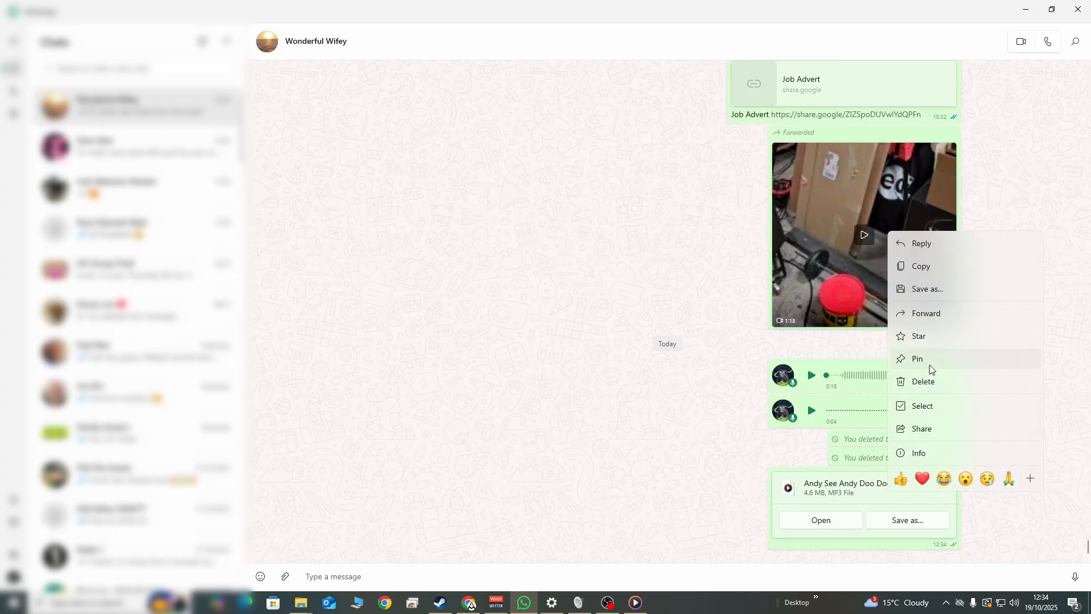
click(927, 384)
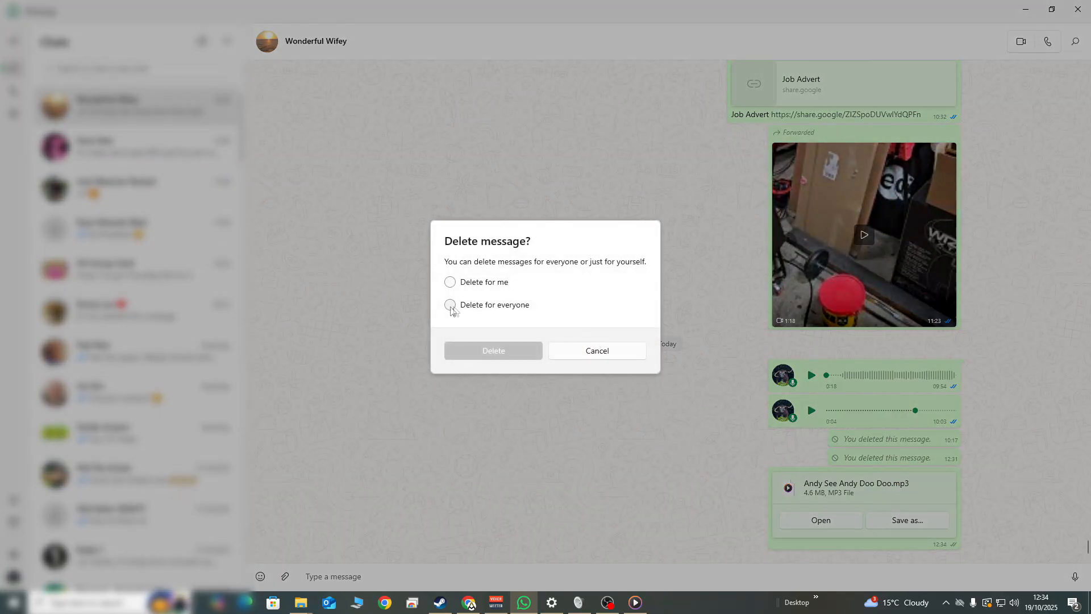
click(449, 306)
click(496, 350)
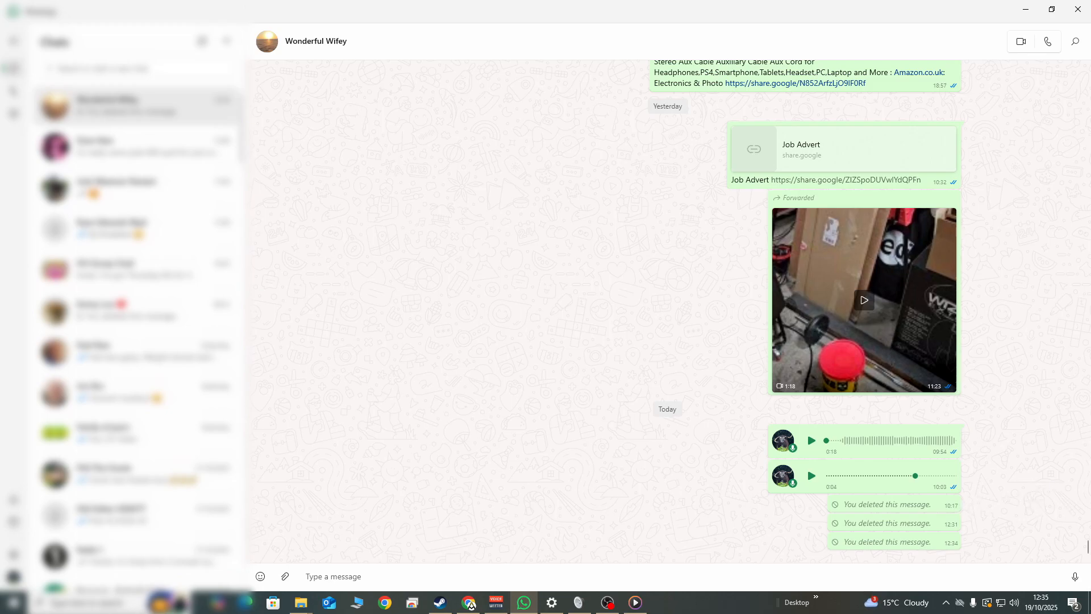
Send Andy See Andy Doo Doo.mp3 to the chat again and open the sent file in the media player
drag(907, 524, 822, 582)
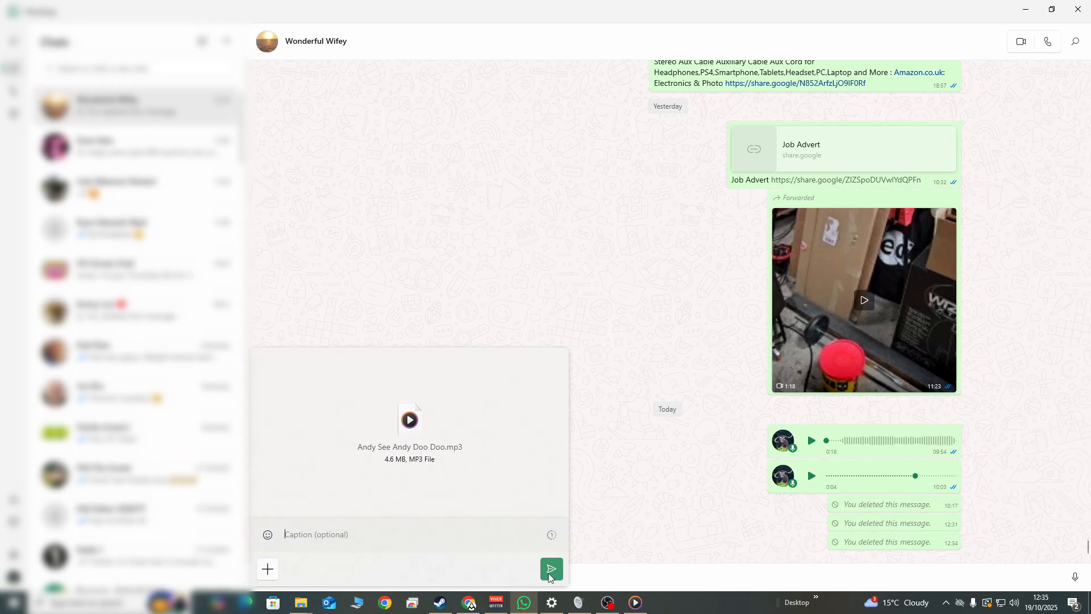
click(550, 571)
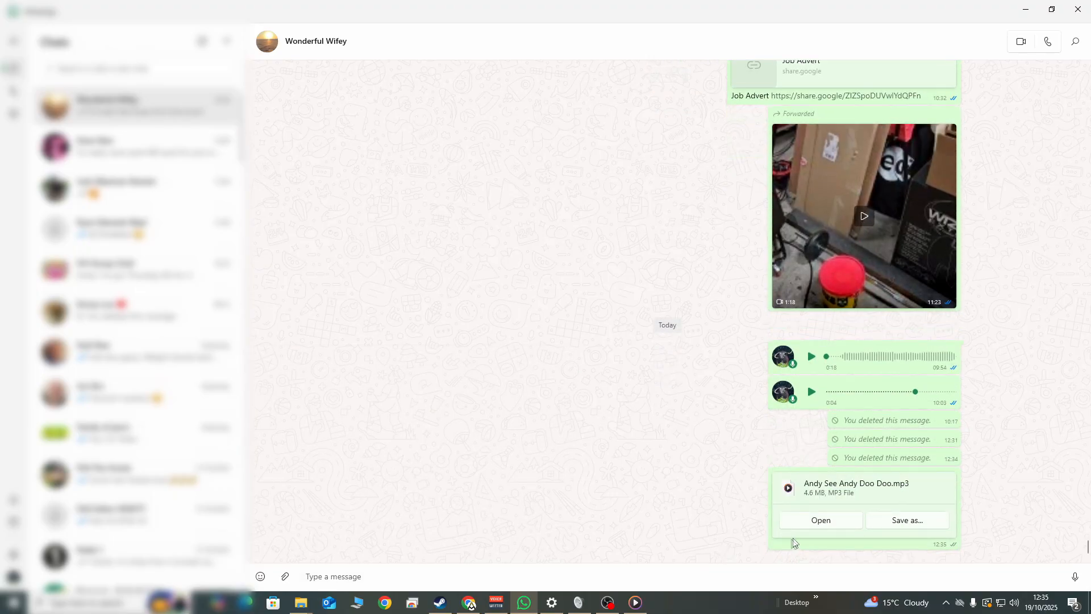
click(828, 525)
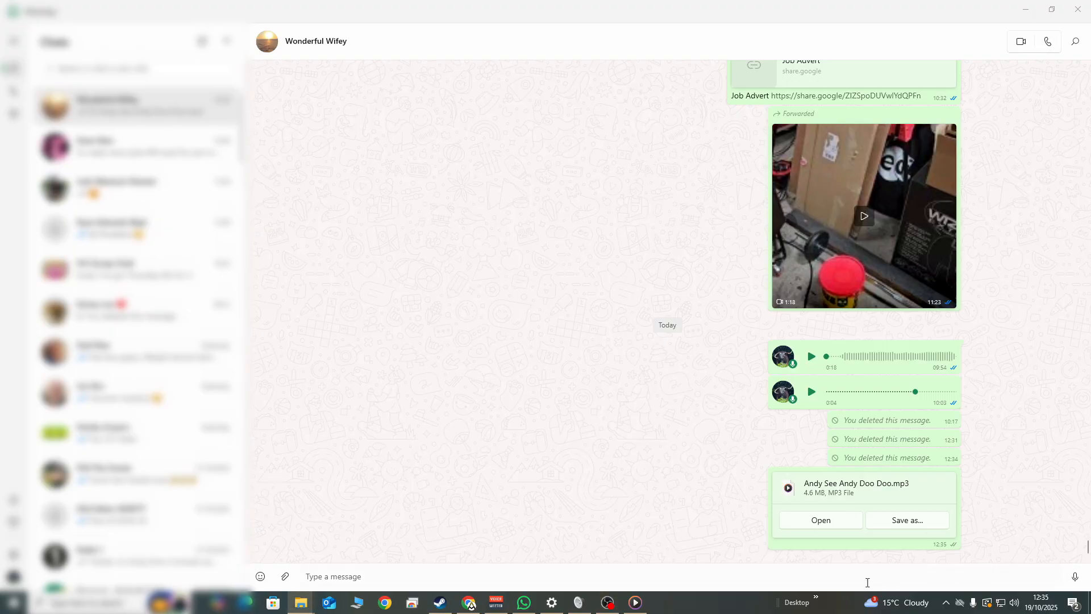
click(634, 604)
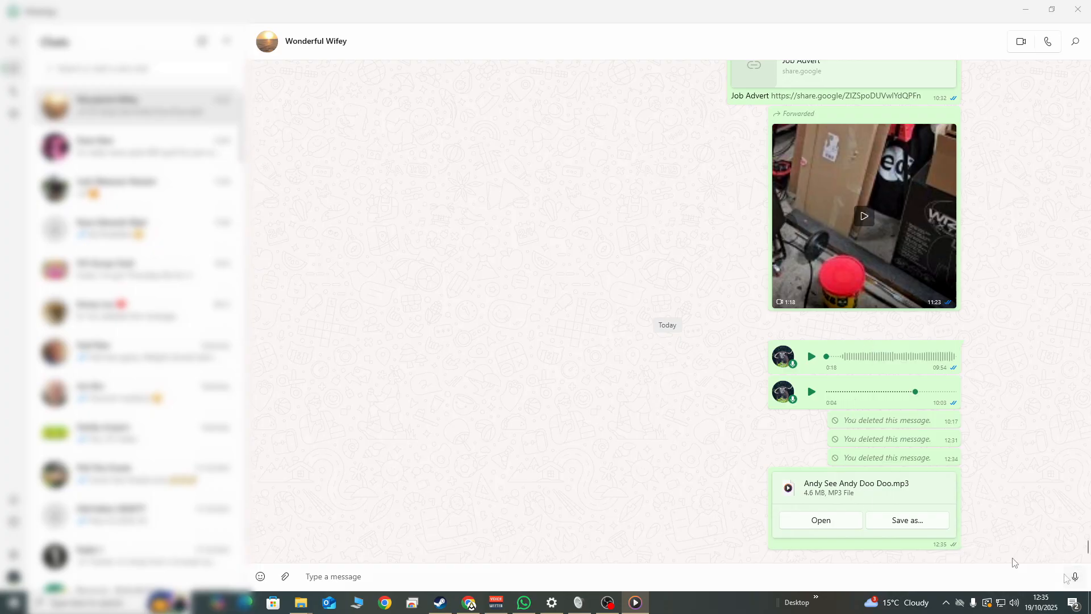
Remove the resent MP3 message from the chat for everyone
right_click(822, 488)
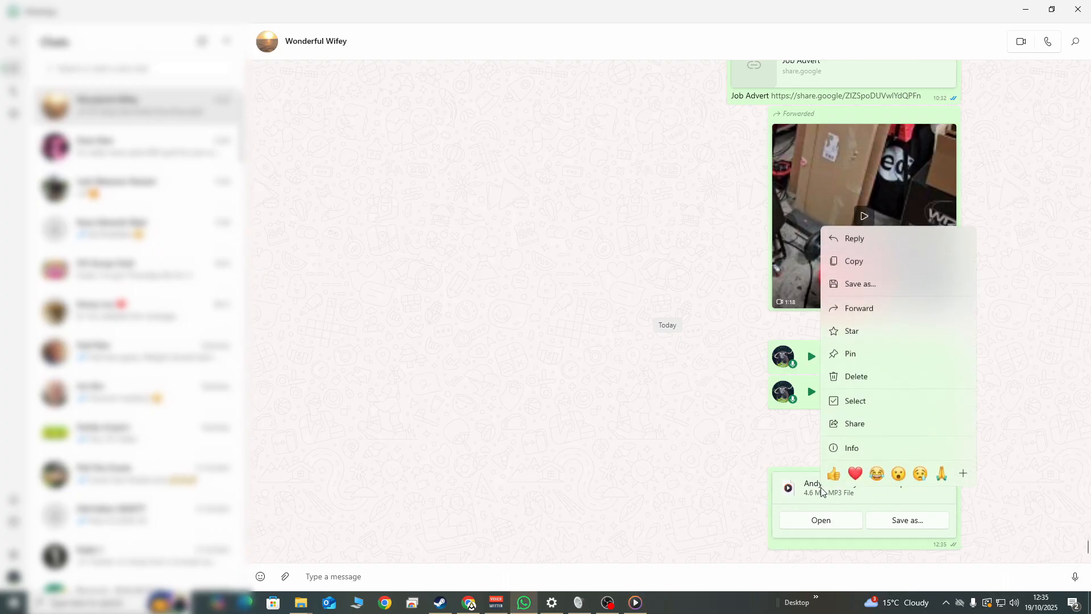
click(870, 381)
click(451, 304)
click(489, 351)
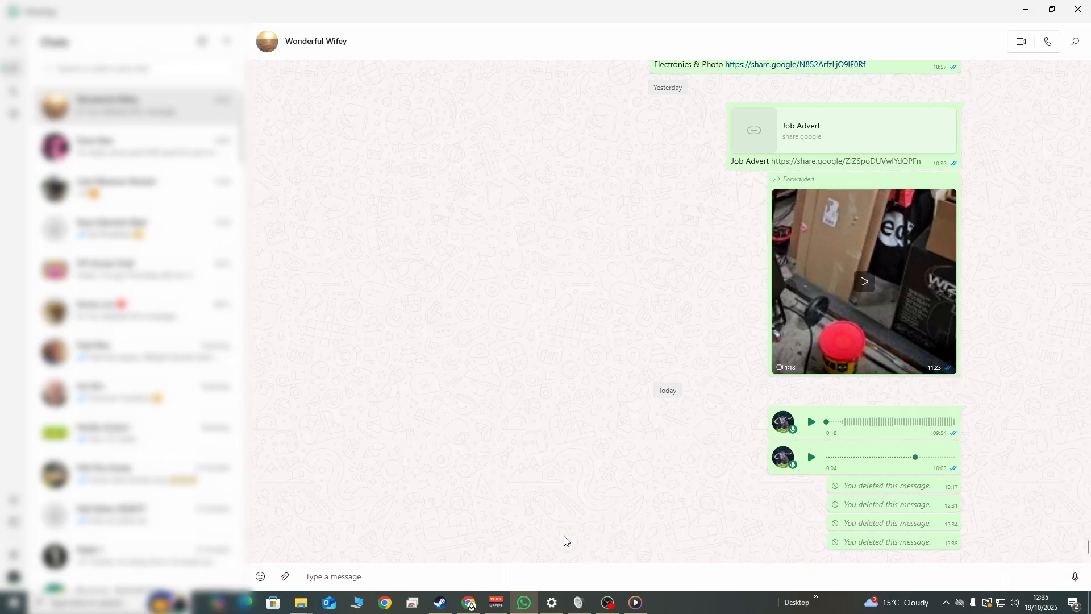
Switch to the Voicemeeter mixer to view its strips, and bring up Windows' App volume and device preferences
click(498, 602)
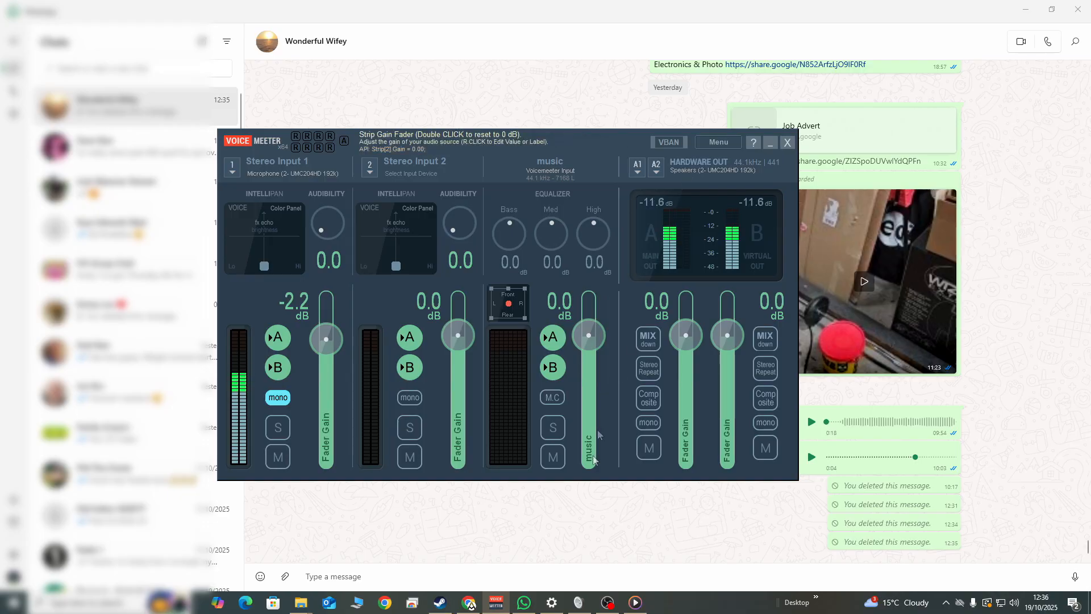
click(551, 602)
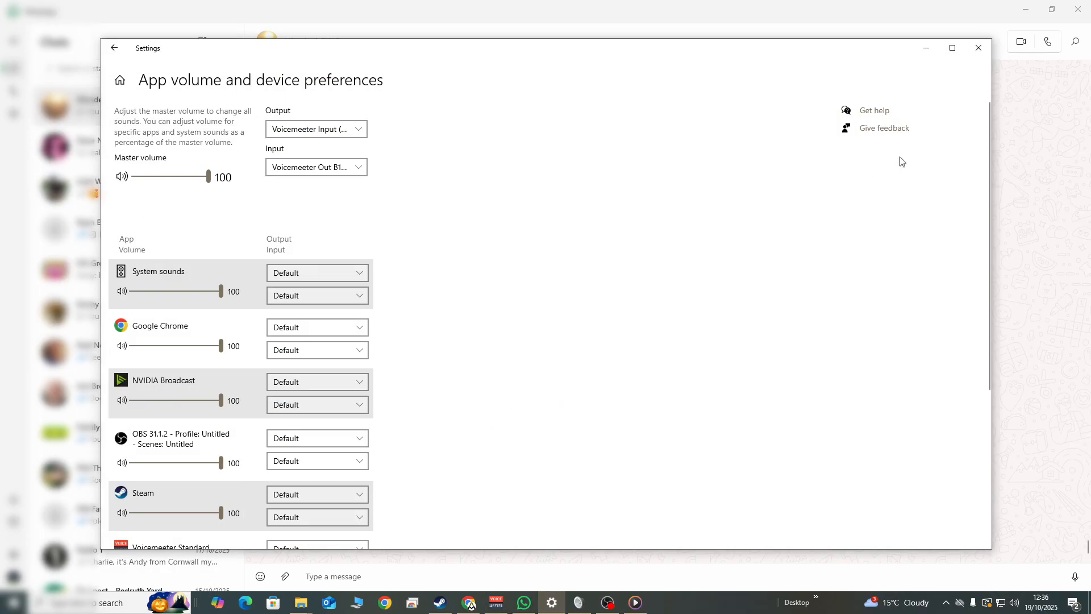
Examine the playback devices in the Windows Sound dialog, checking Voicemeeter Input and the UMC204HD speakers
click(579, 602)
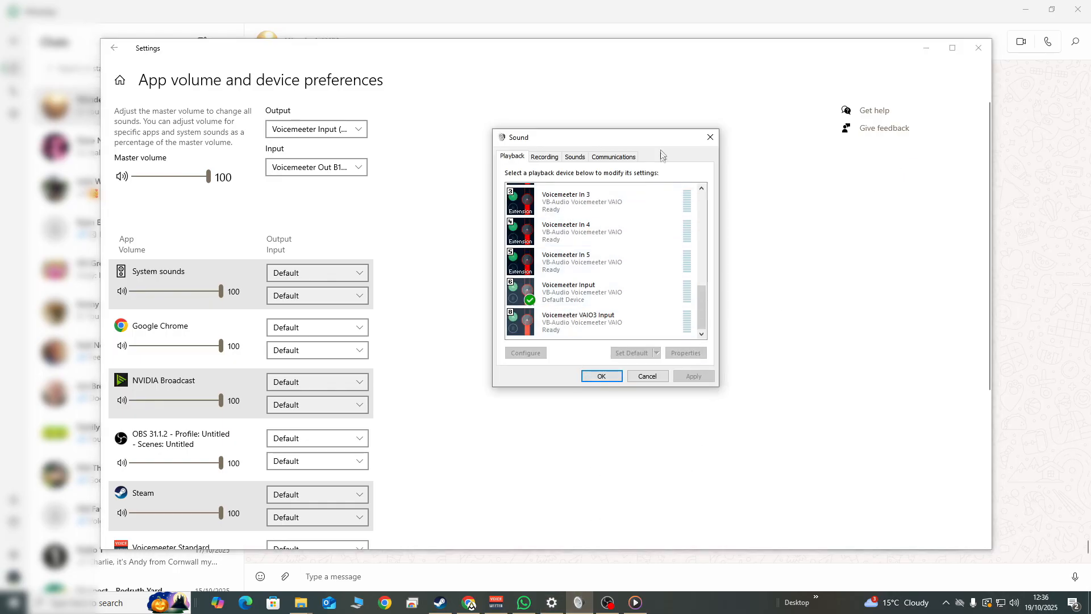
drag(662, 140, 631, 140)
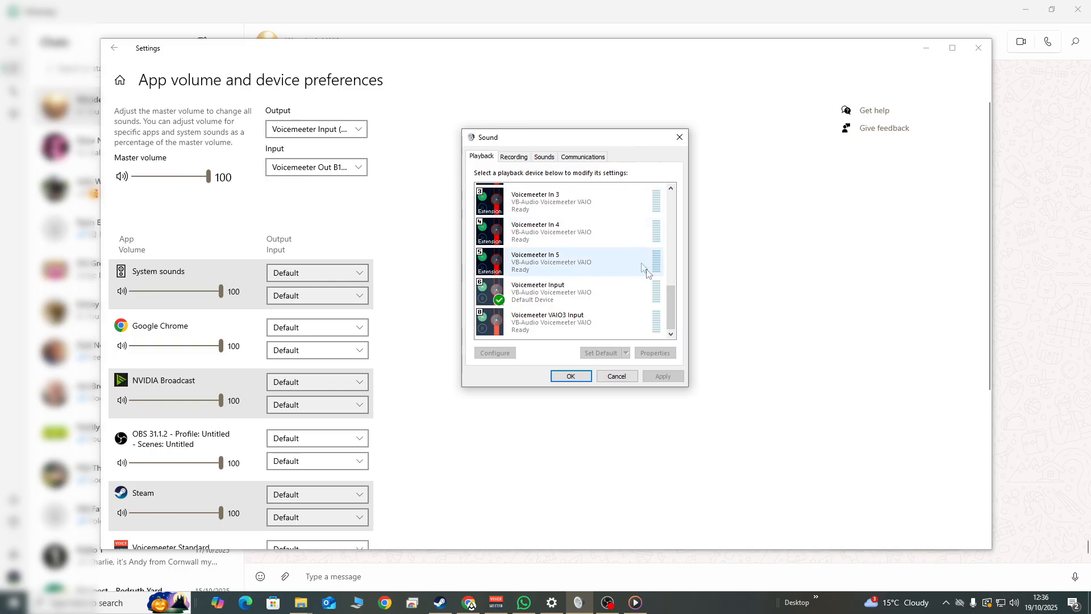
drag(670, 295, 670, 269)
drag(676, 198, 675, 321)
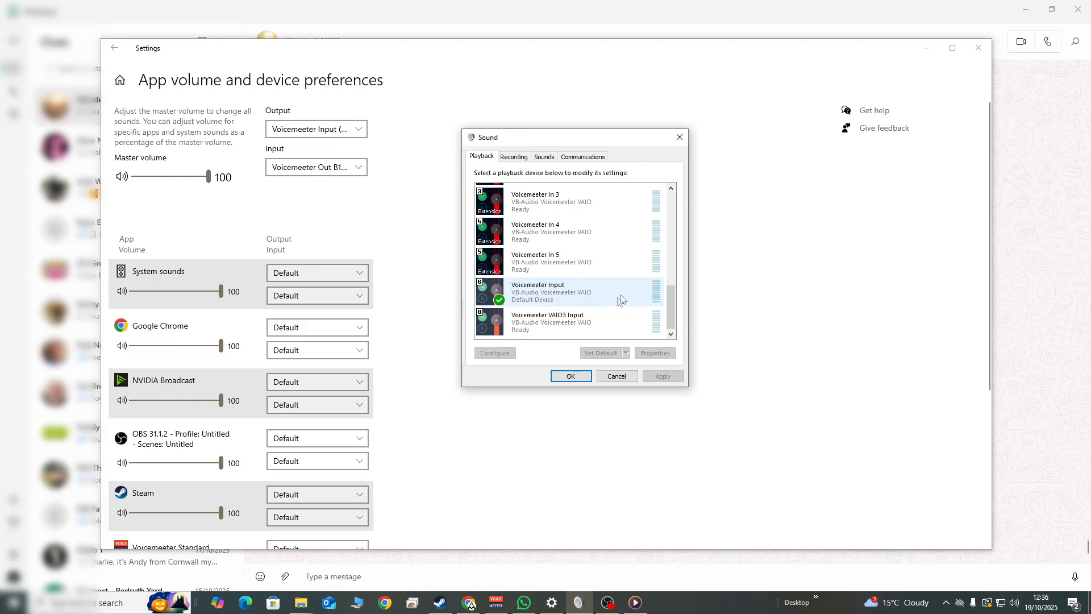
drag(675, 307, 684, 199)
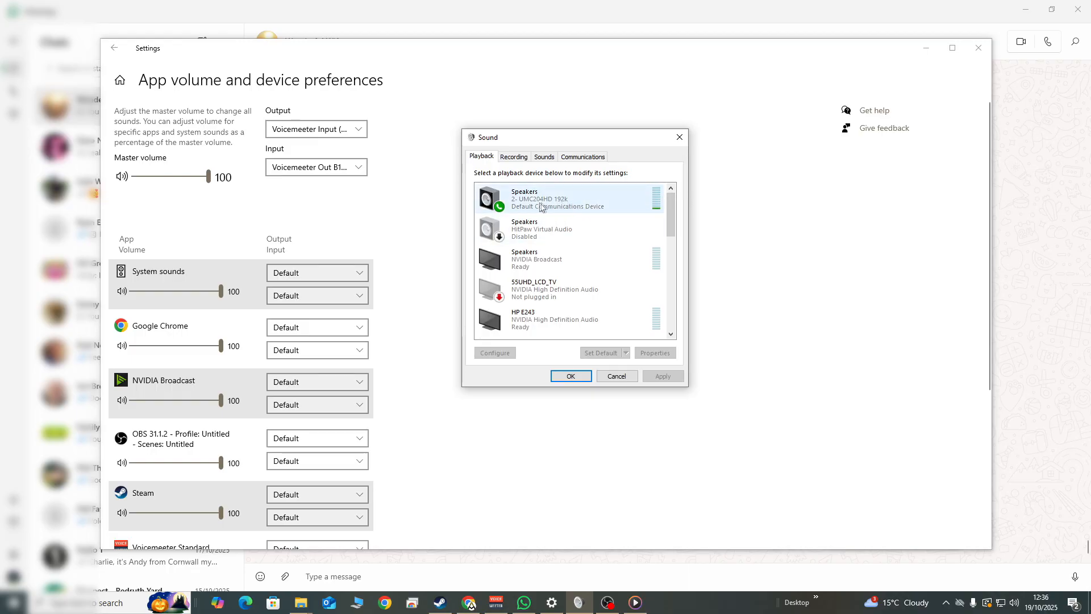
Examine the recording devices in the Sound dialog, including the UMC204HD microphone and Voicemeeter Out B1, and recheck the playback devices
click(518, 162)
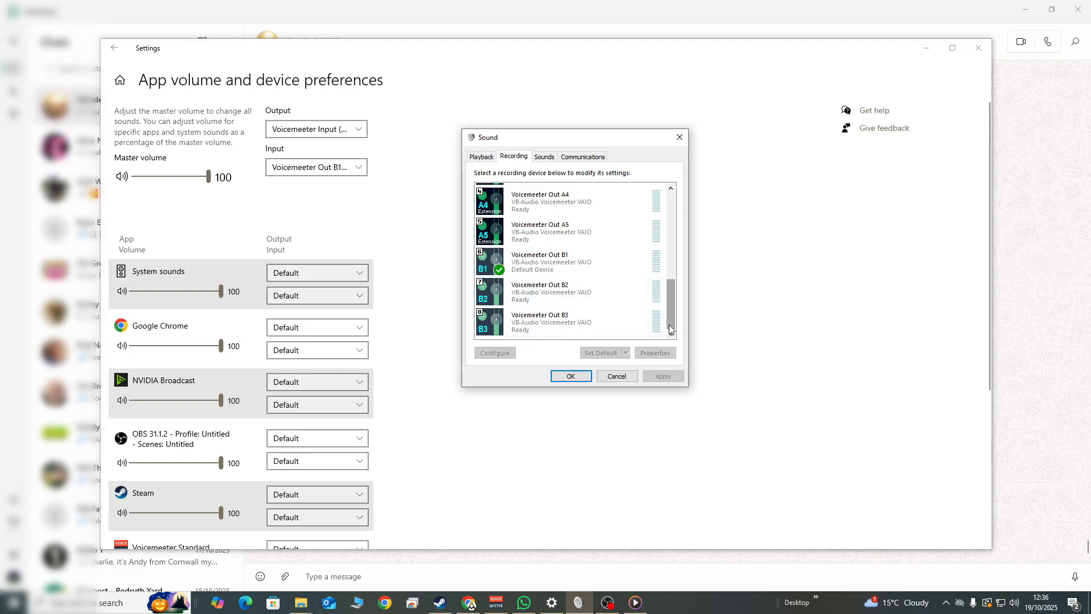
scroll(670, 325, down, 5)
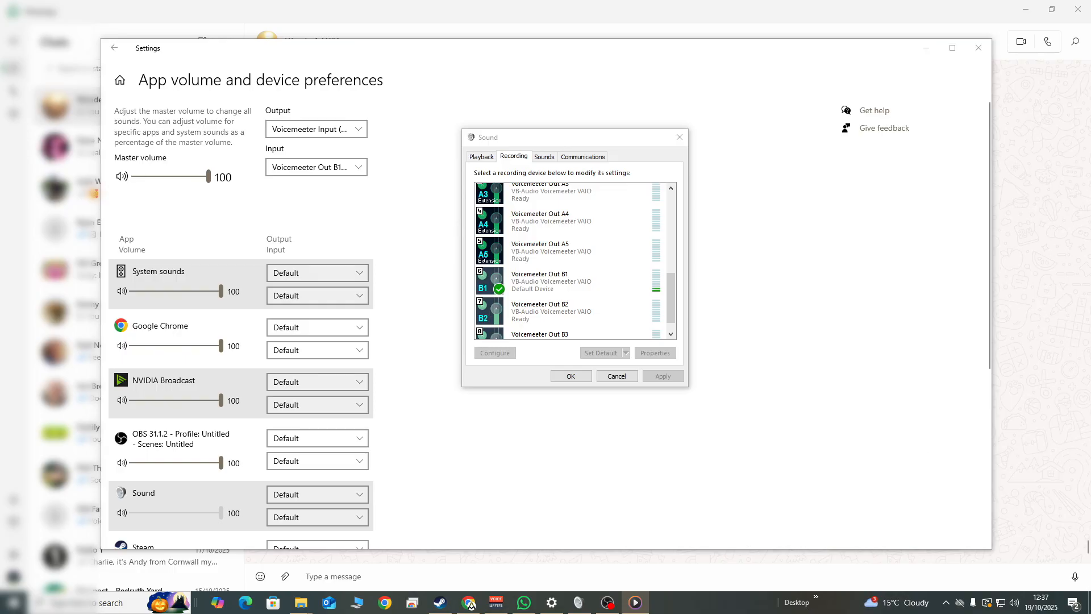
drag(669, 306, 567, 200)
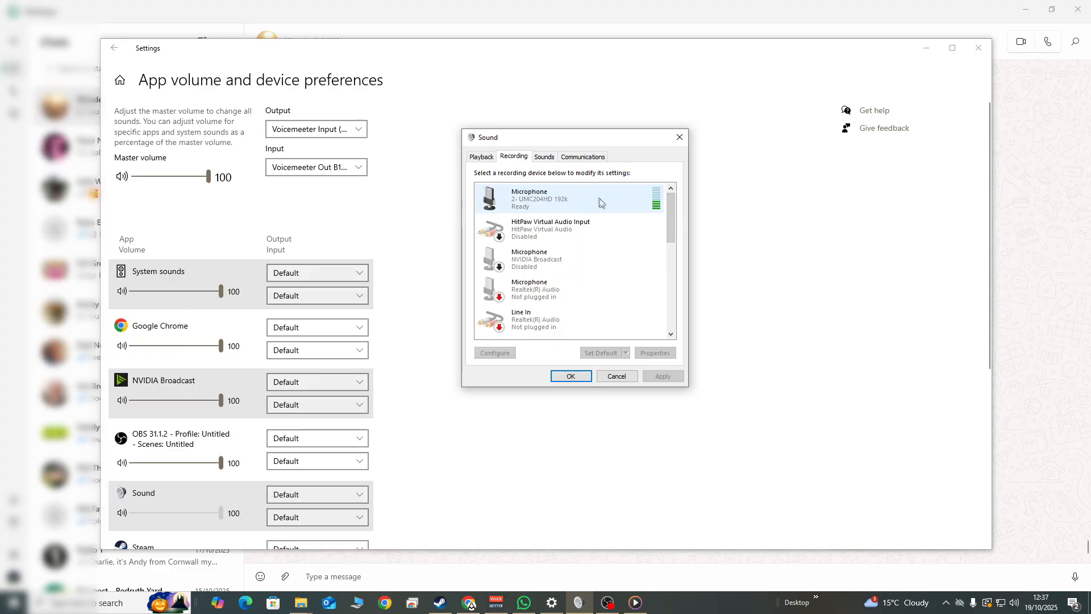
drag(670, 211, 670, 310)
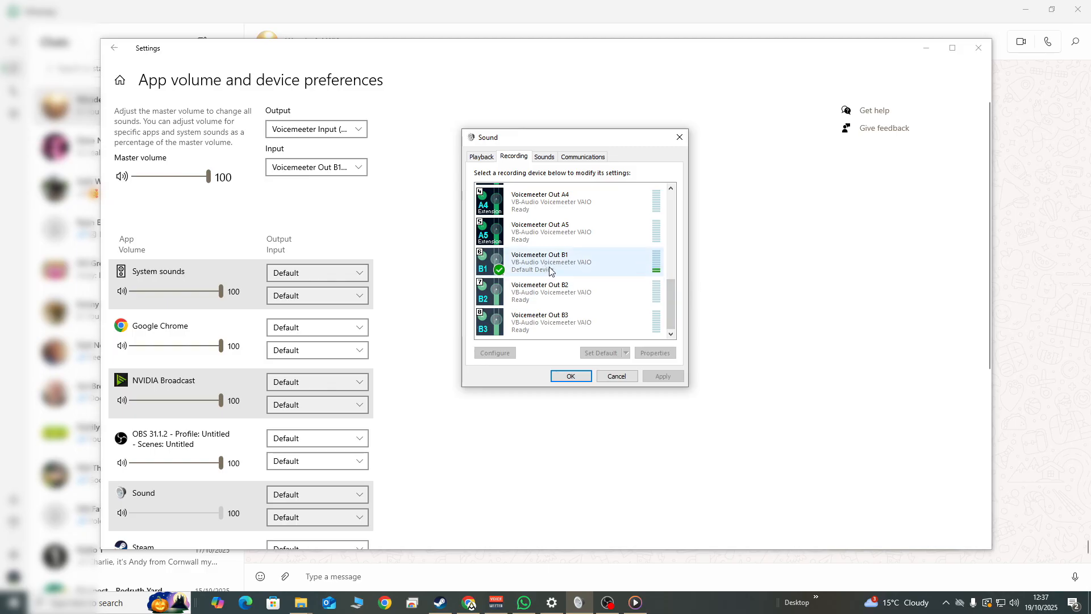
click(482, 157)
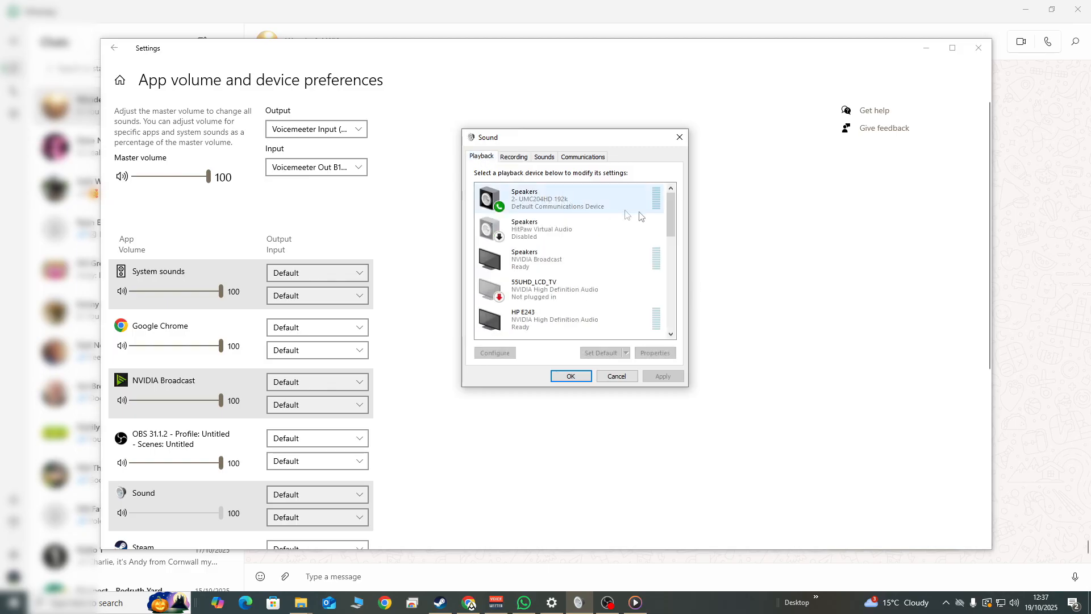
drag(670, 217, 672, 311)
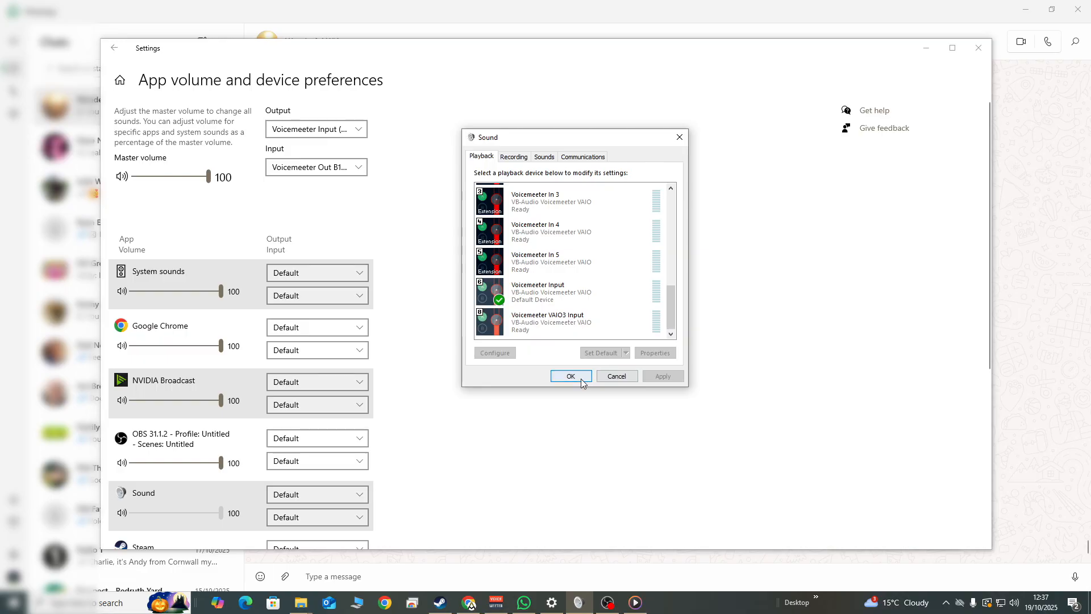
Check the level meters in Voicemeeter, and the Voicemeeter Out B1 recording device in the Windows Sound dialog
click(496, 602)
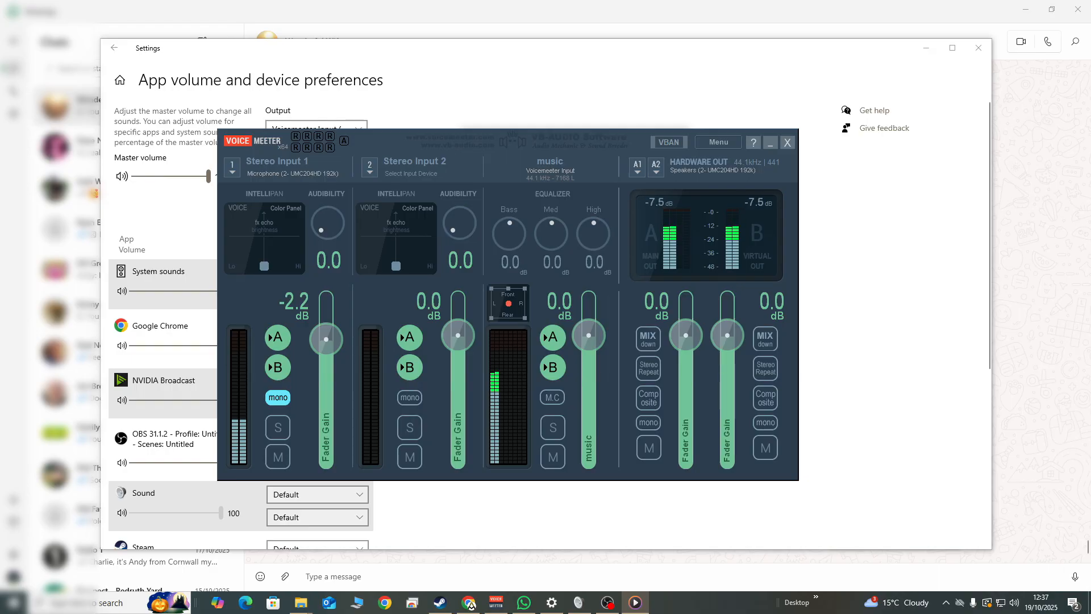
mouse_move(581, 601)
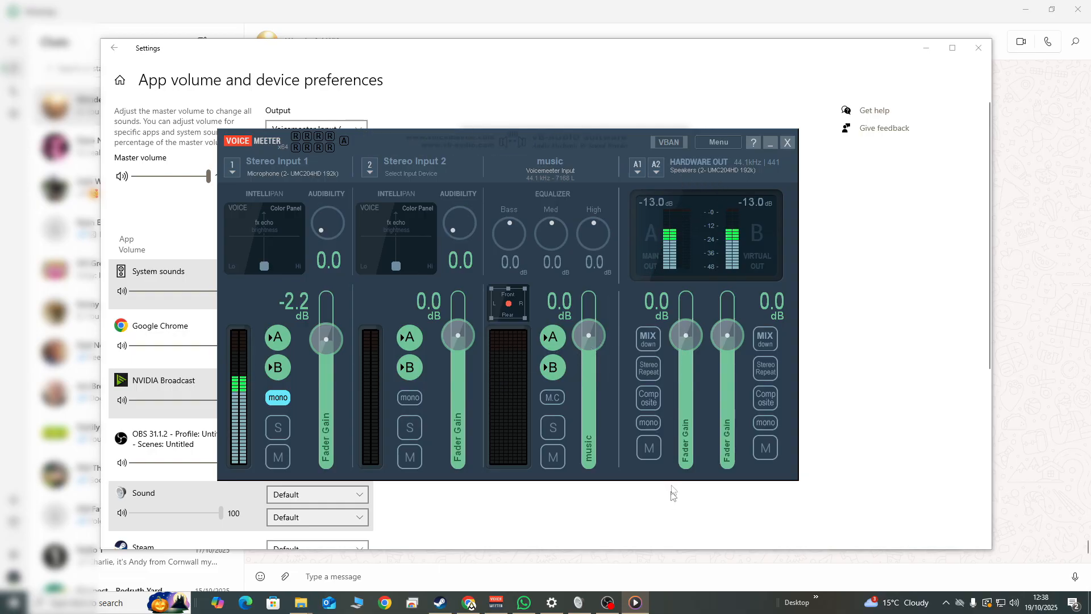
click(578, 605)
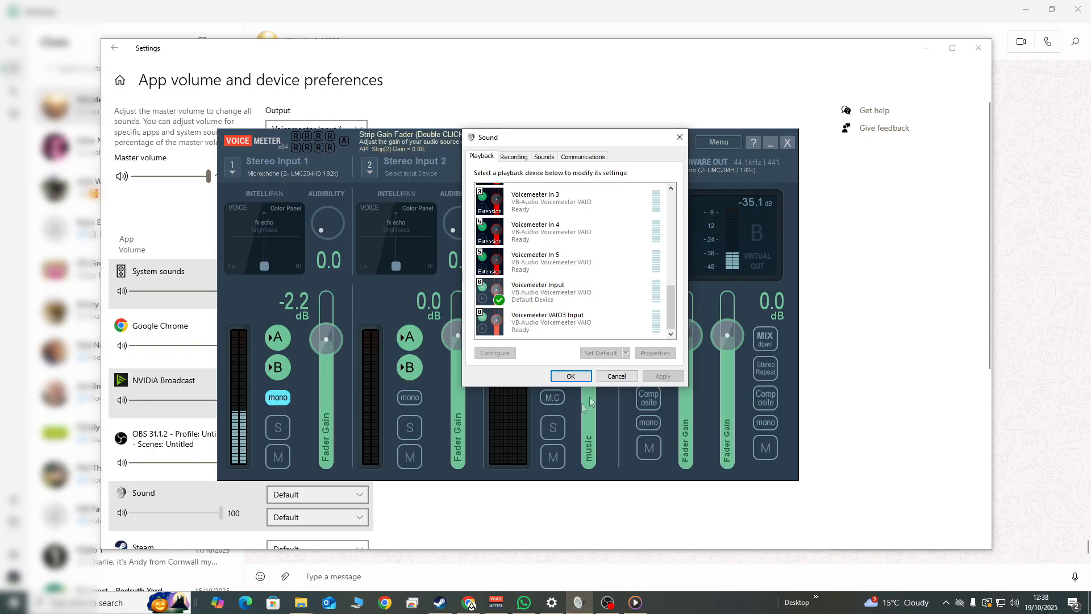
click(514, 157)
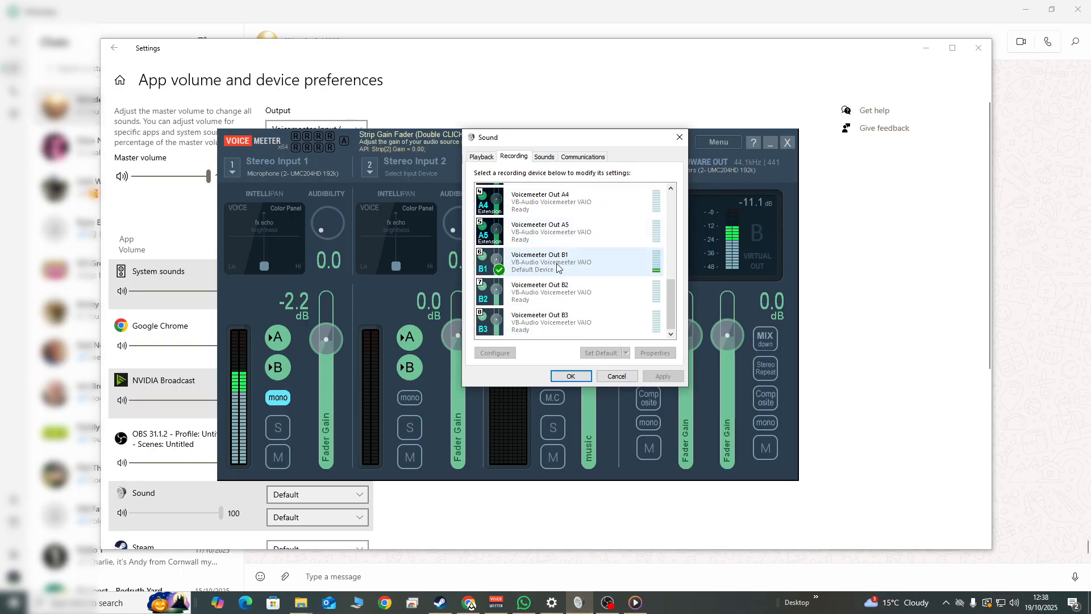
click(846, 360)
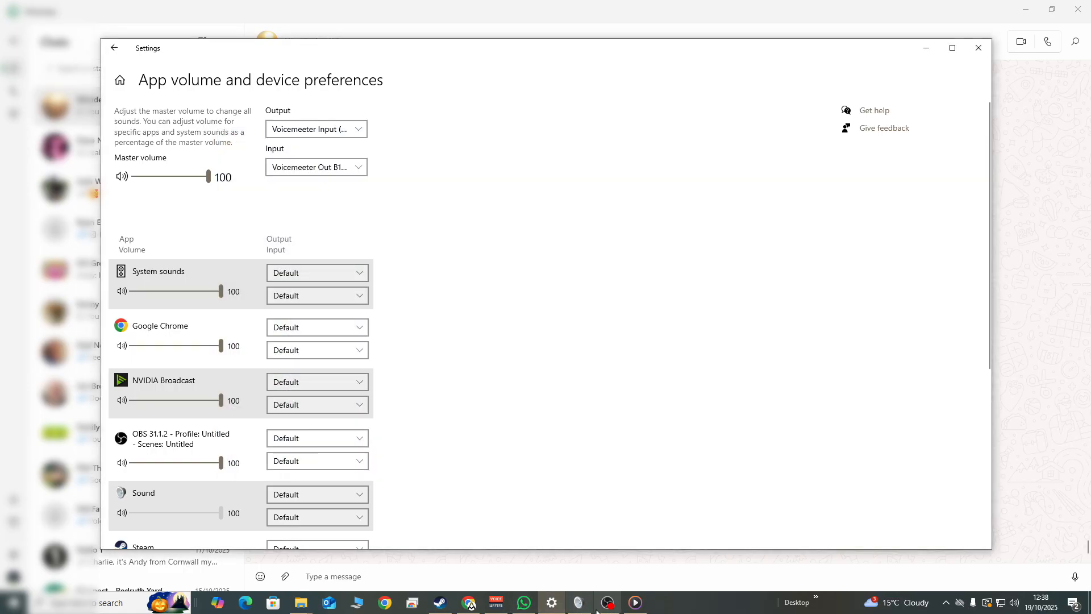
In Voicemeeter, check which devices are selected for hardware output A1 and Stereo Input 1
click(496, 602)
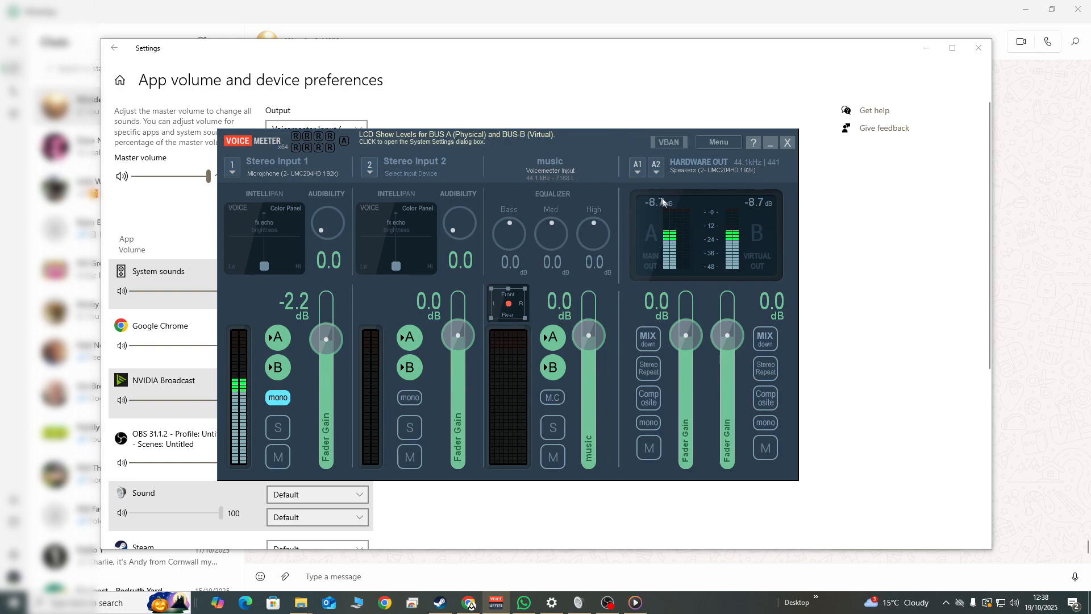
click(636, 165)
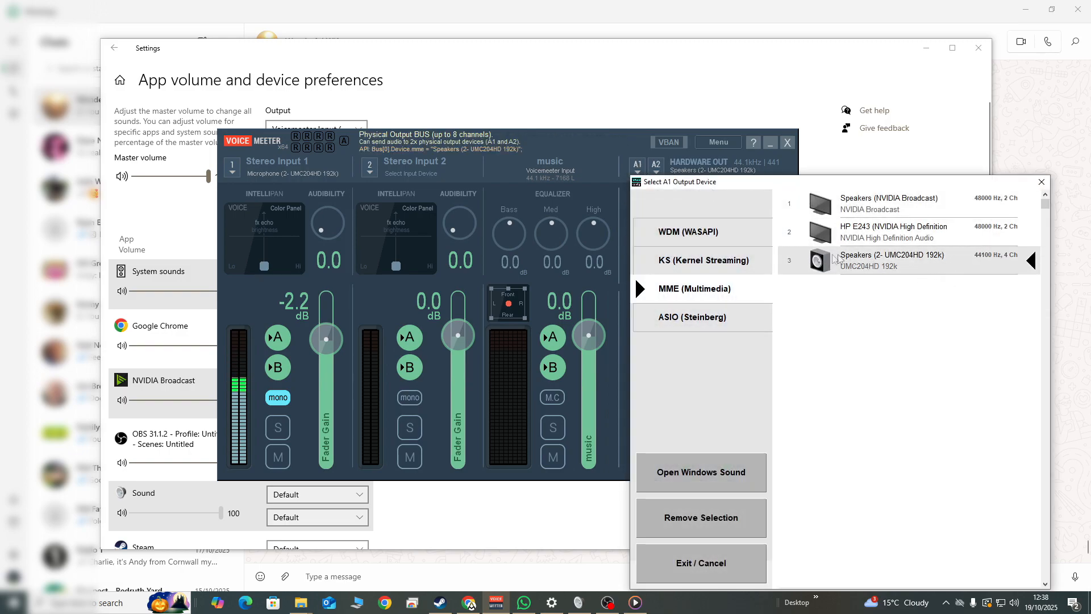
click(1042, 181)
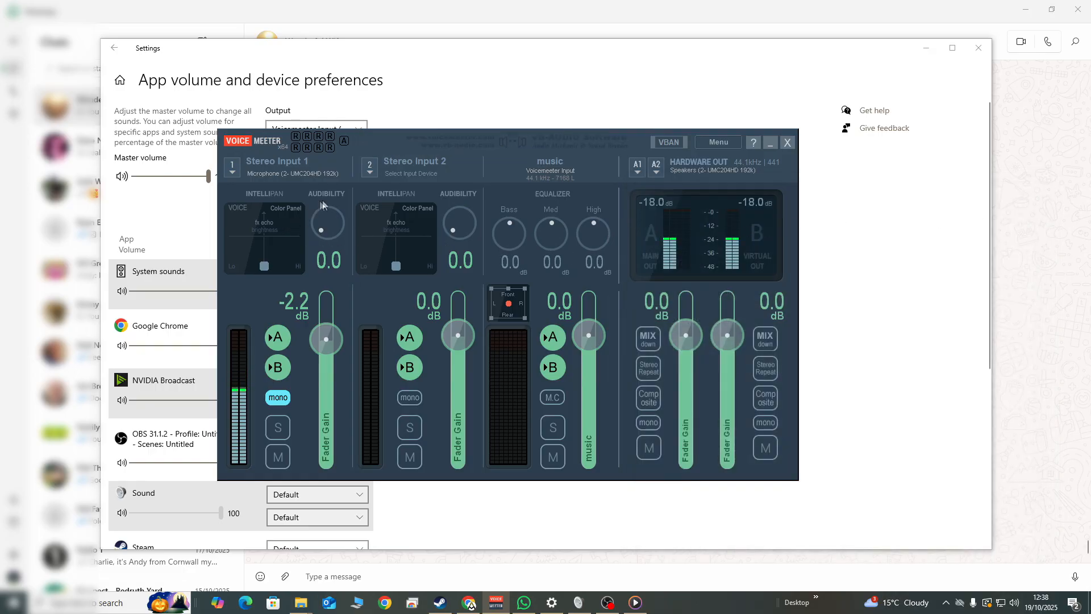
click(258, 172)
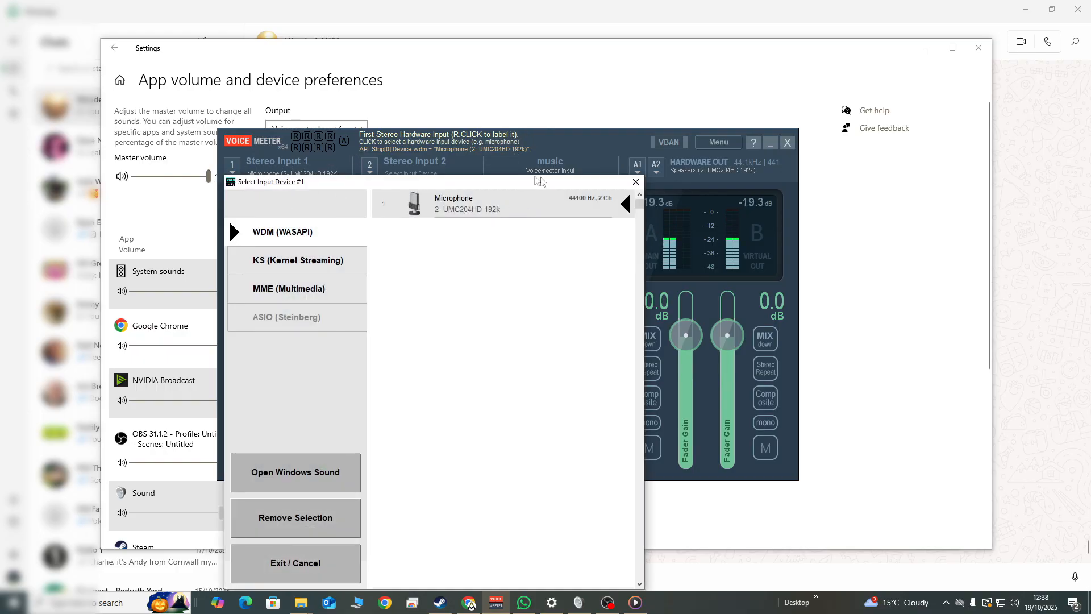
click(636, 182)
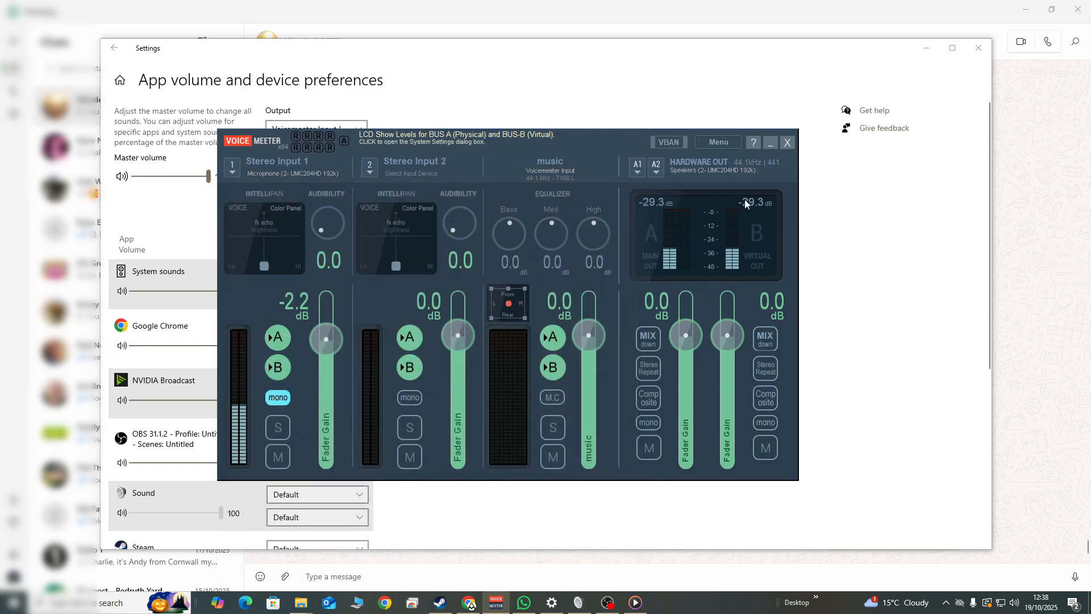
Switch to WhatsApp, then record and send a voice message of about 13 seconds in the open chat
click(770, 146)
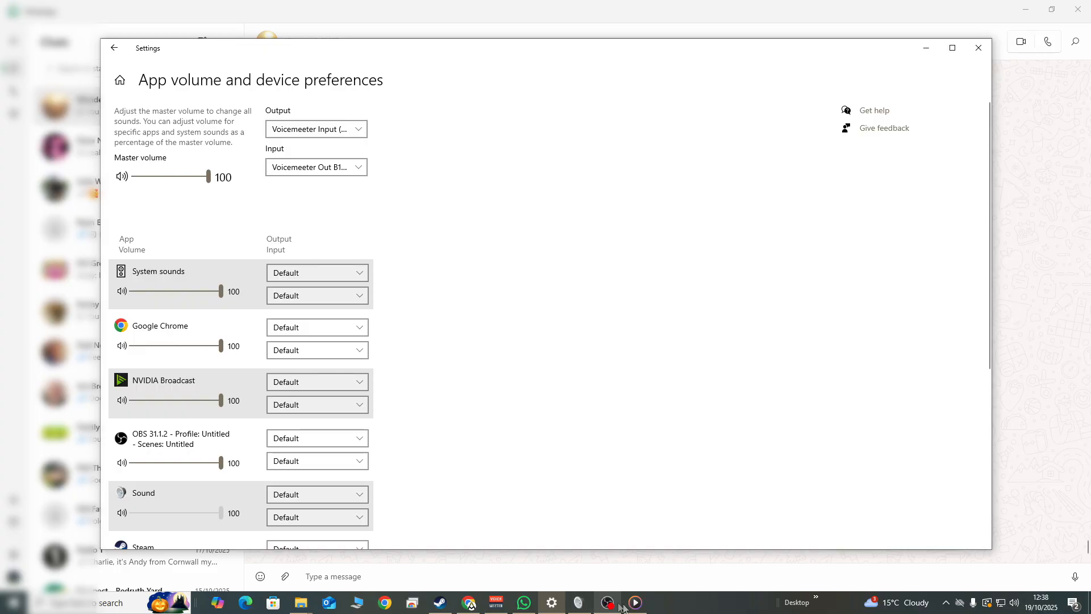
mouse_move(634, 606)
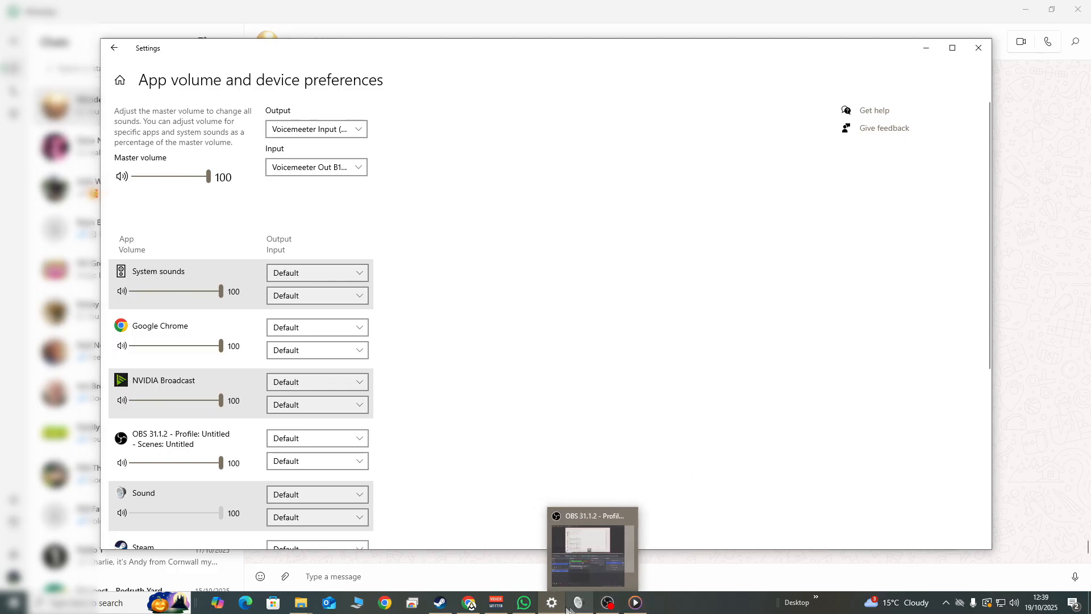
click(523, 605)
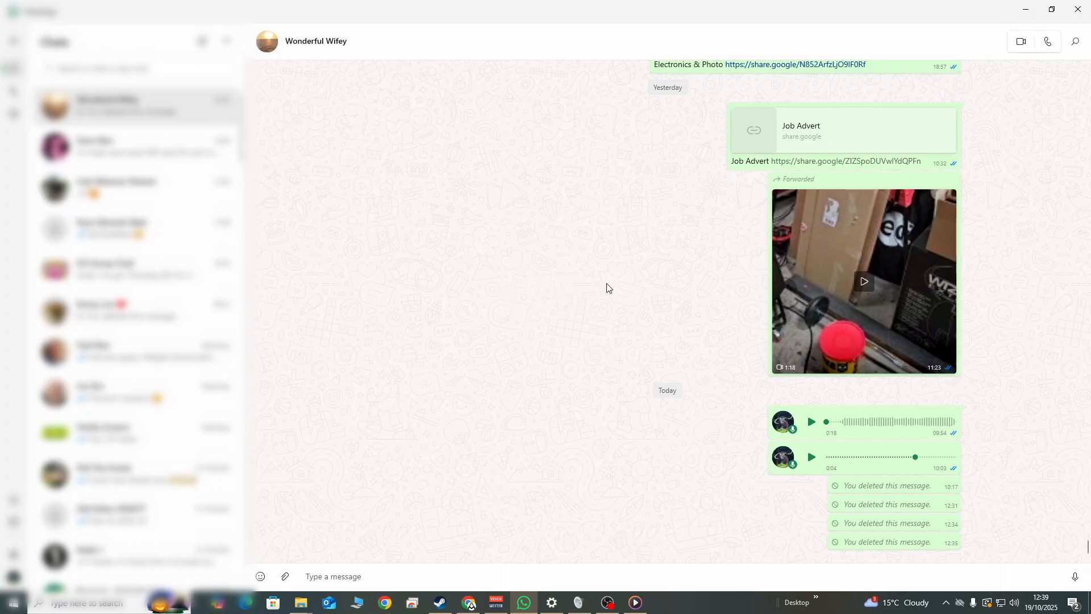
click(1075, 578)
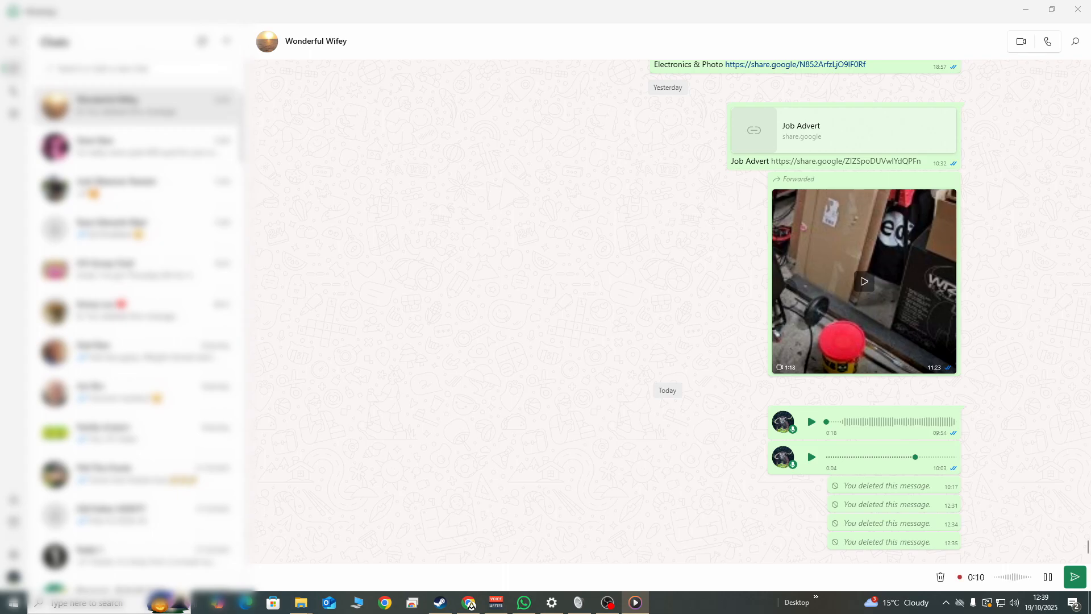
click(1048, 577)
click(1073, 578)
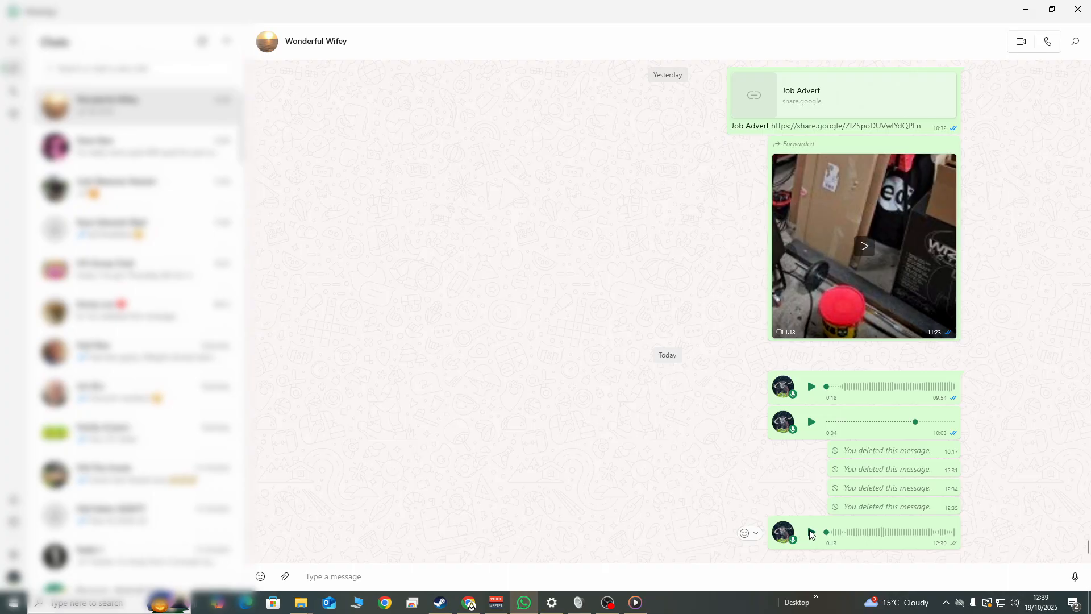
Play back part of the new voice message, and delete that message for everyone
click(811, 532)
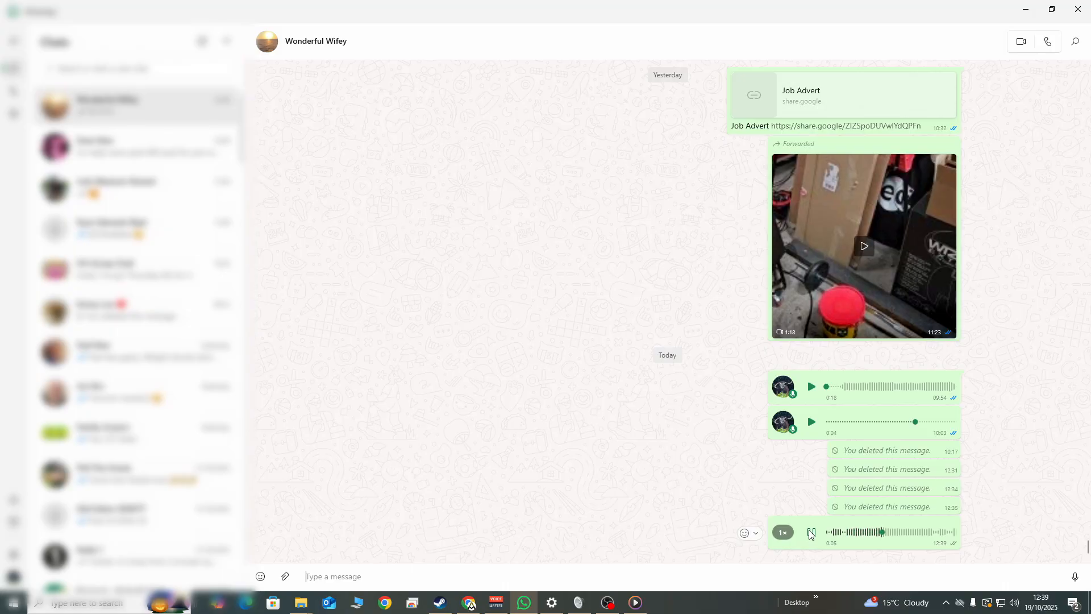
click(812, 534)
right_click(845, 534)
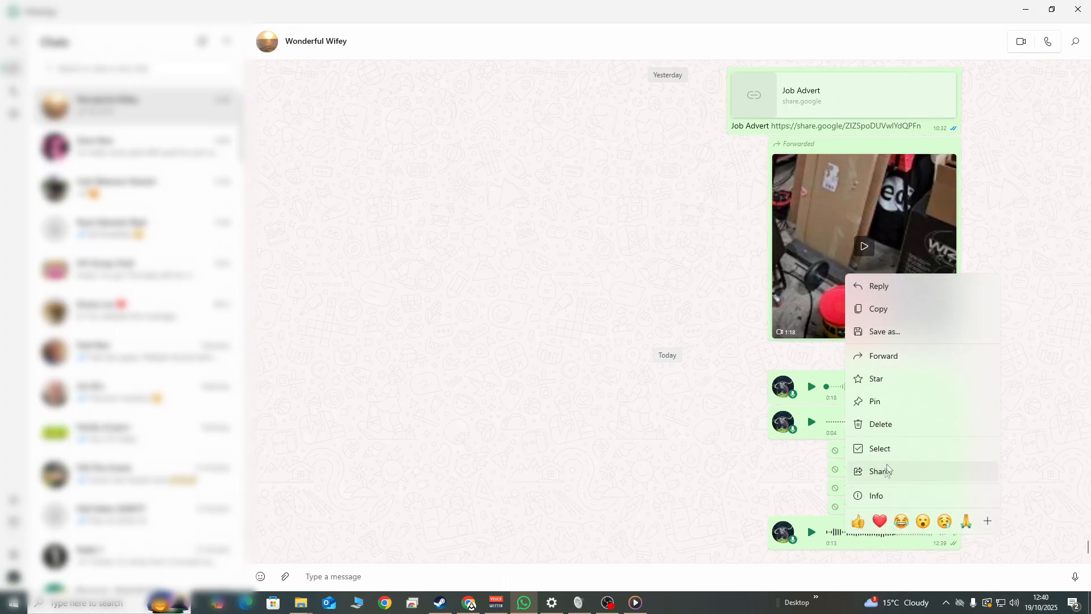
click(892, 429)
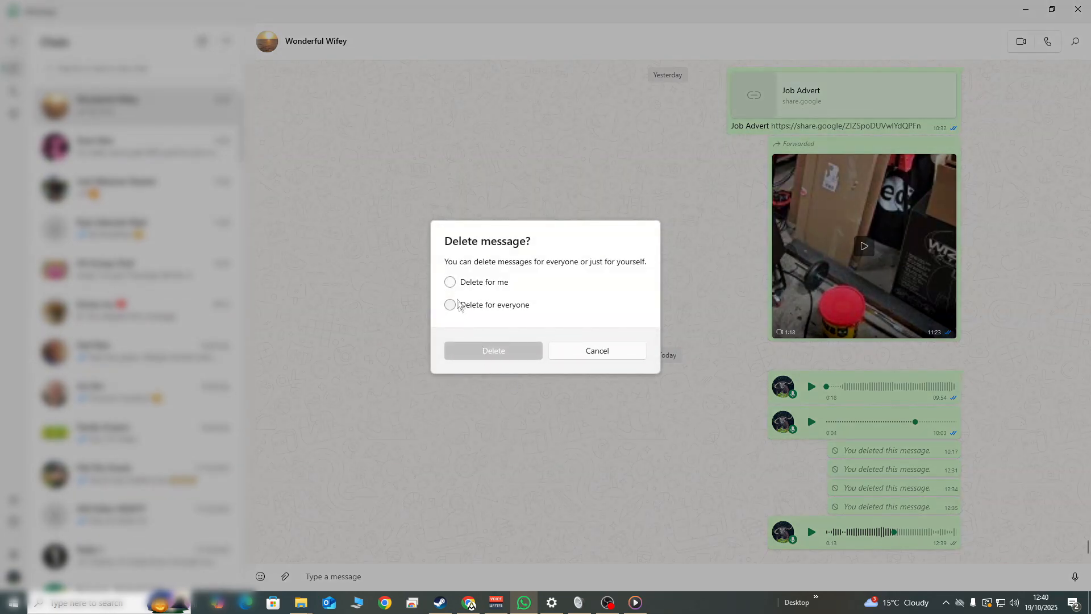
click(450, 305)
click(481, 350)
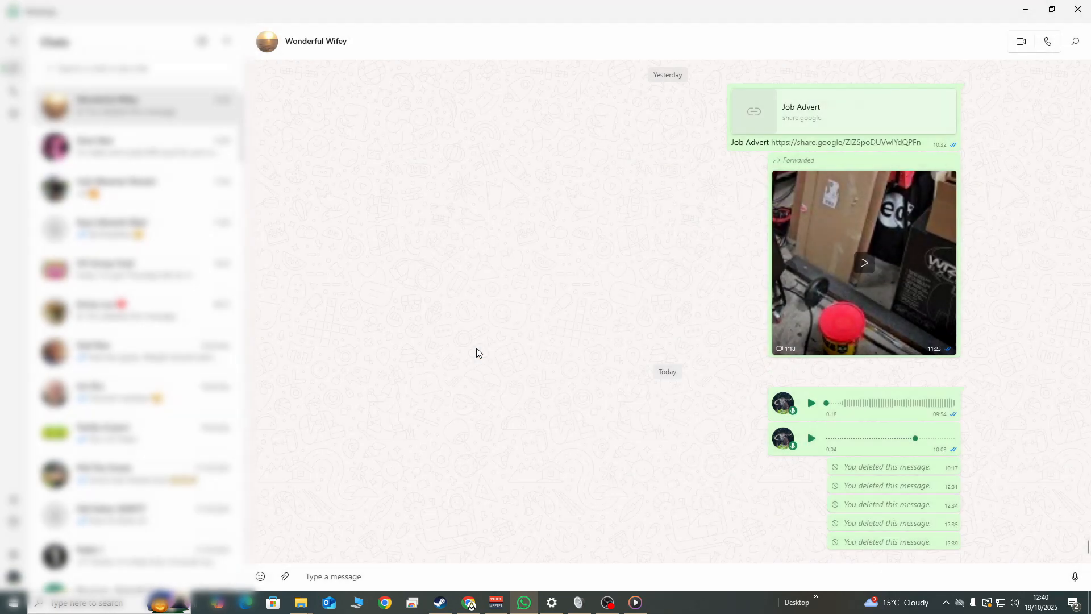
Switch to Voicemeeter and the Windows Sound dialog to examine the options for Voicemeeter Out B1 and the UMC204HD microphone, plus the playback devices
click(1025, 10)
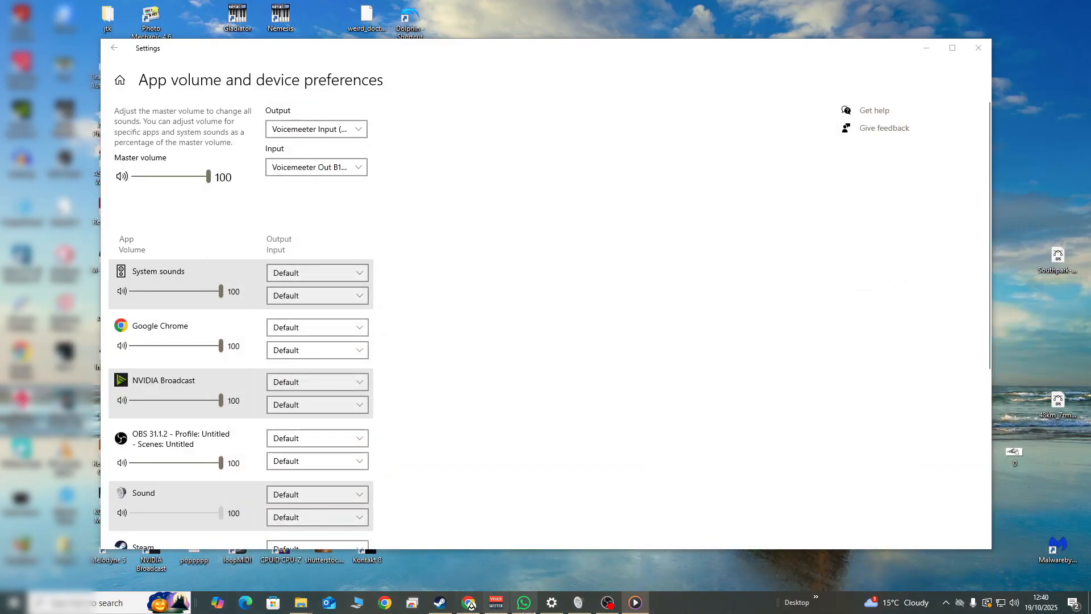
click(496, 602)
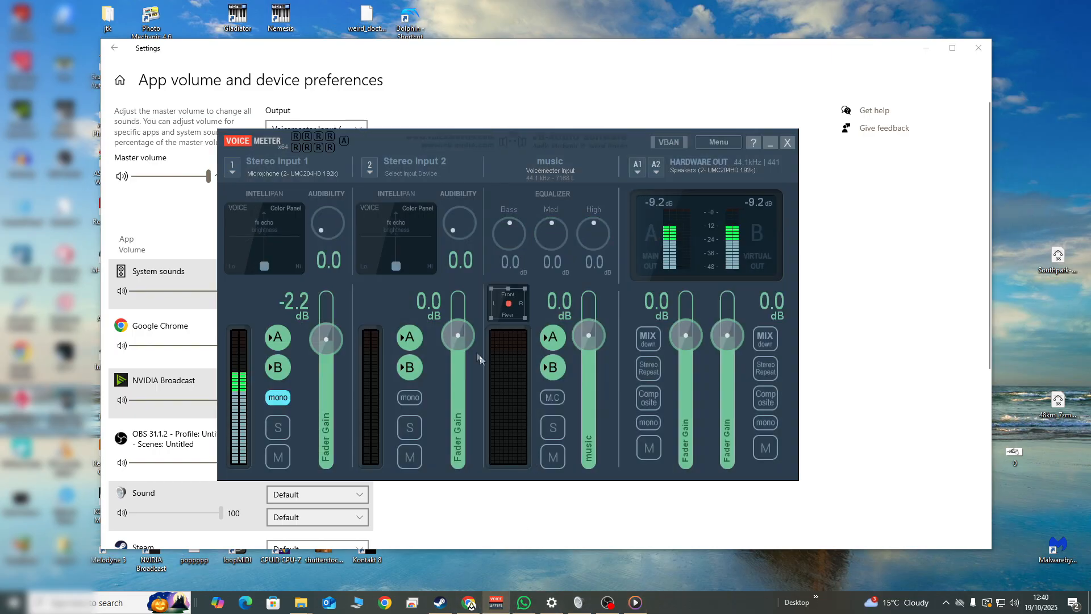
click(579, 604)
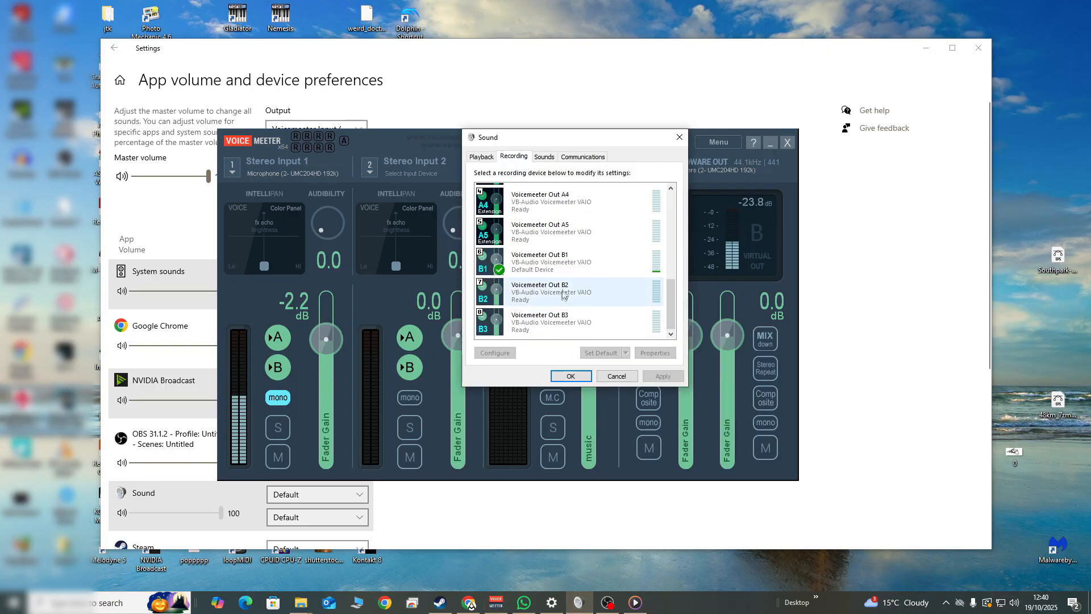
right_click(547, 265)
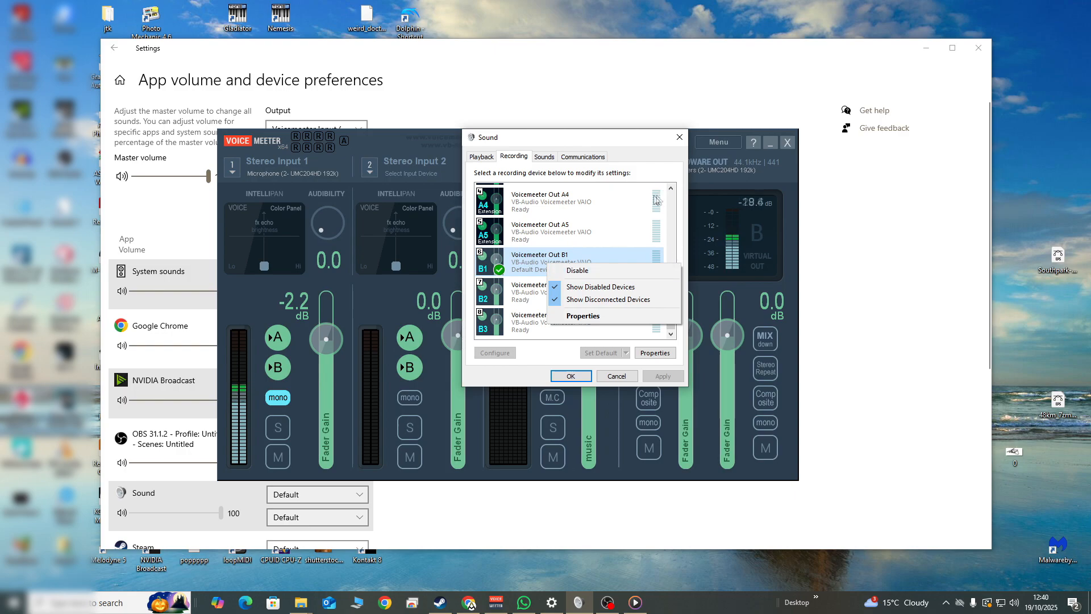
click(648, 136)
drag(672, 285, 670, 200)
right_click(574, 205)
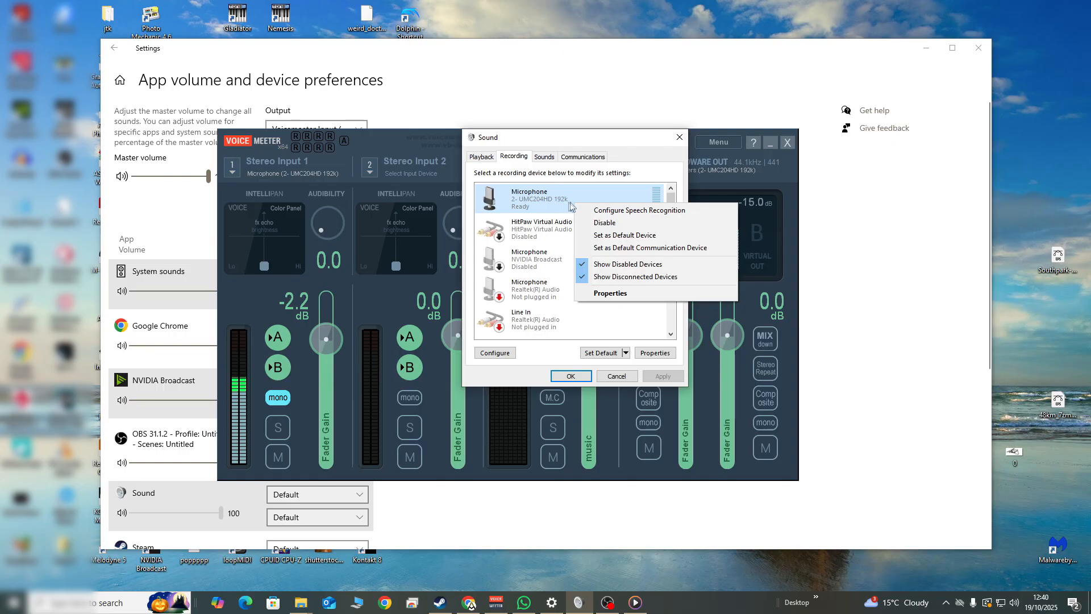
click(651, 145)
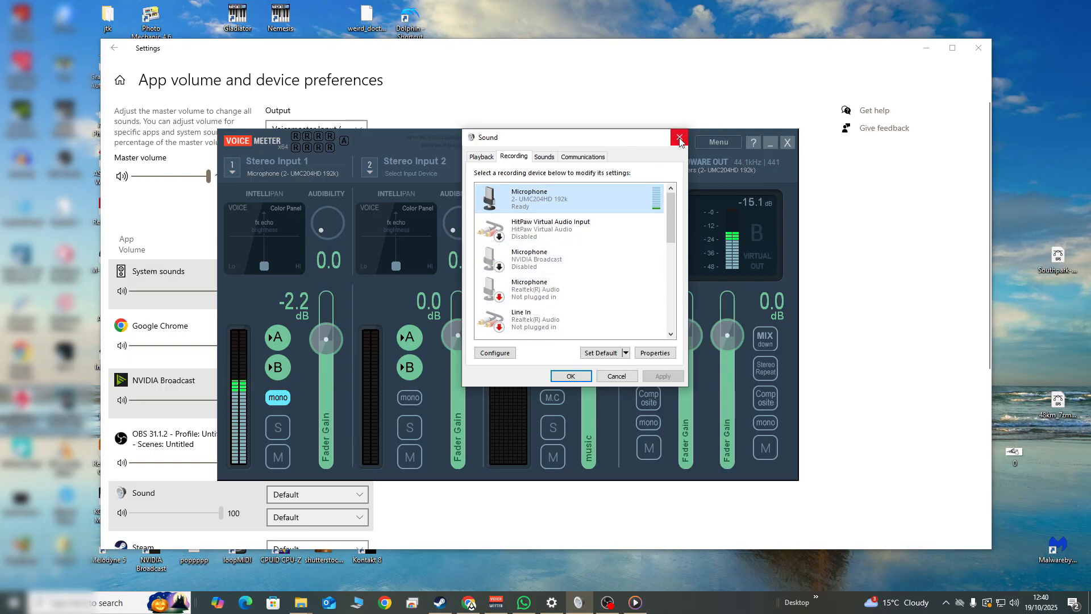
click(482, 158)
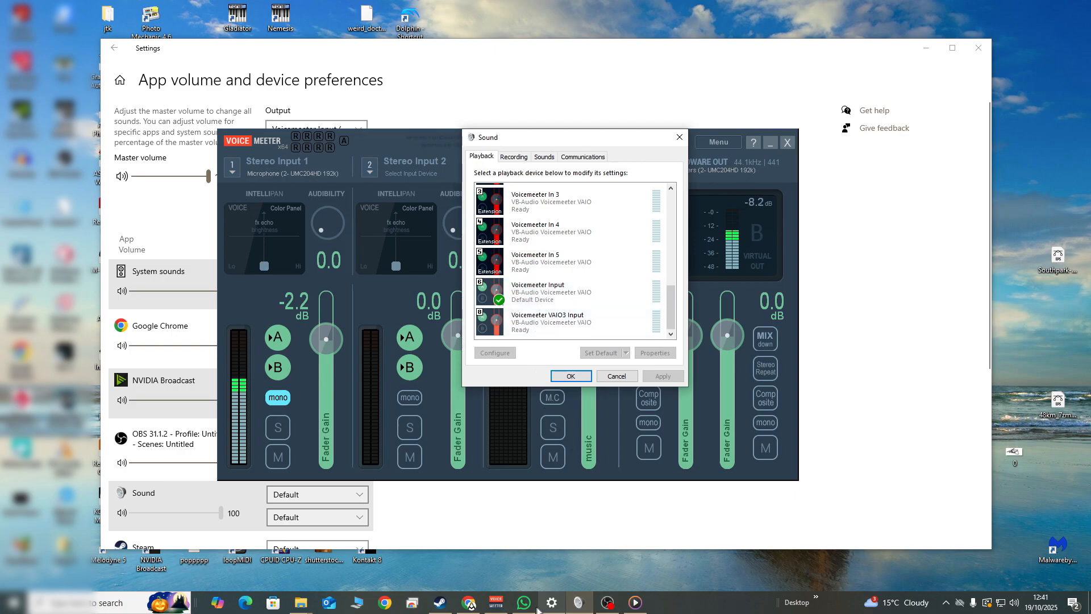
Switch to WhatsApp, record a test voice message of about 10 seconds, and discard it without sending
click(525, 604)
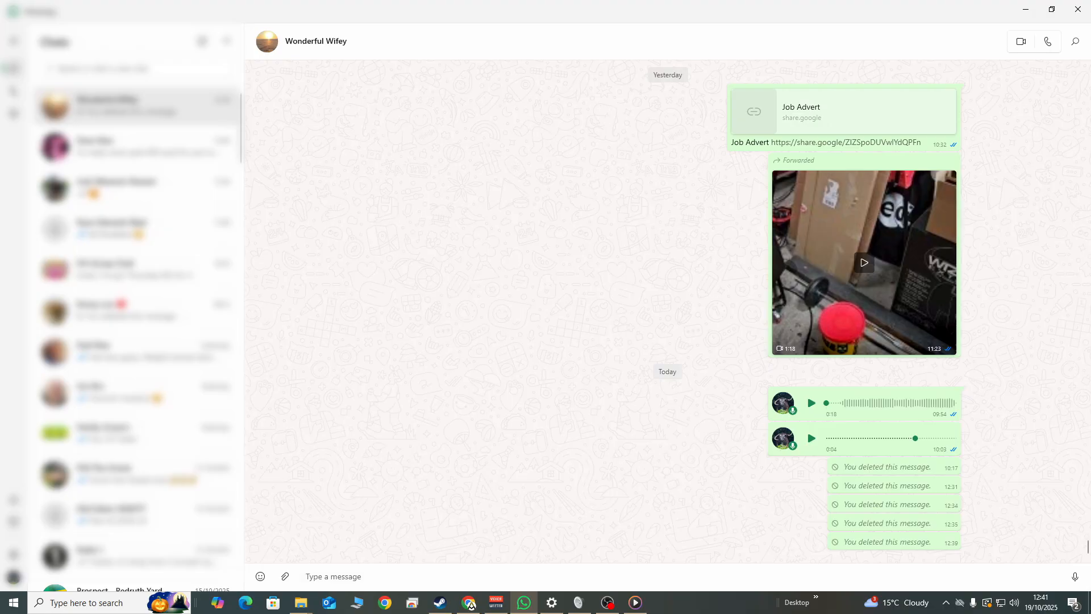
click(1074, 576)
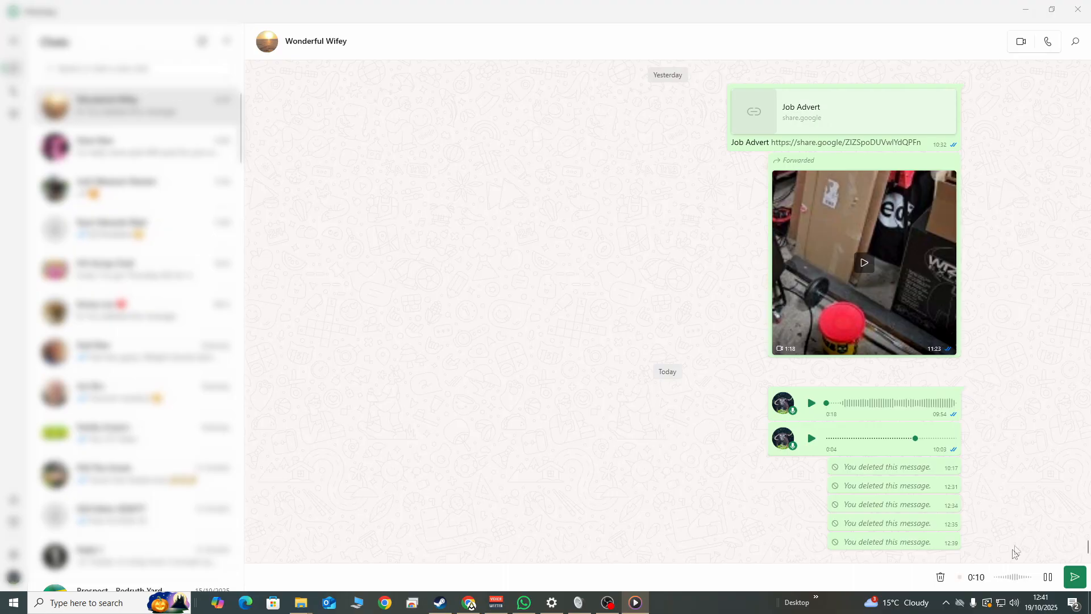
click(1047, 576)
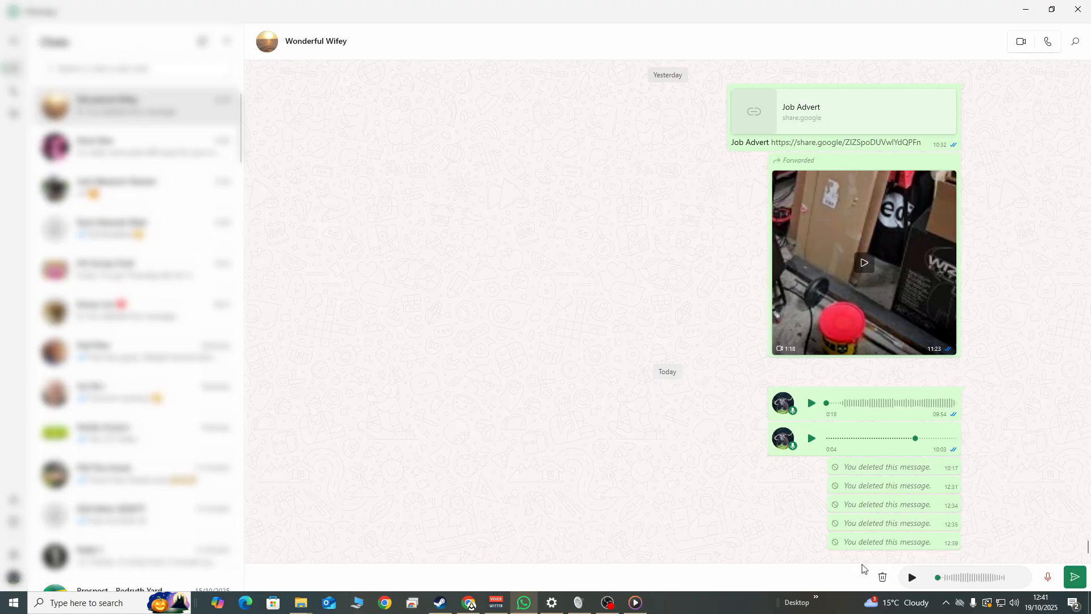
click(882, 577)
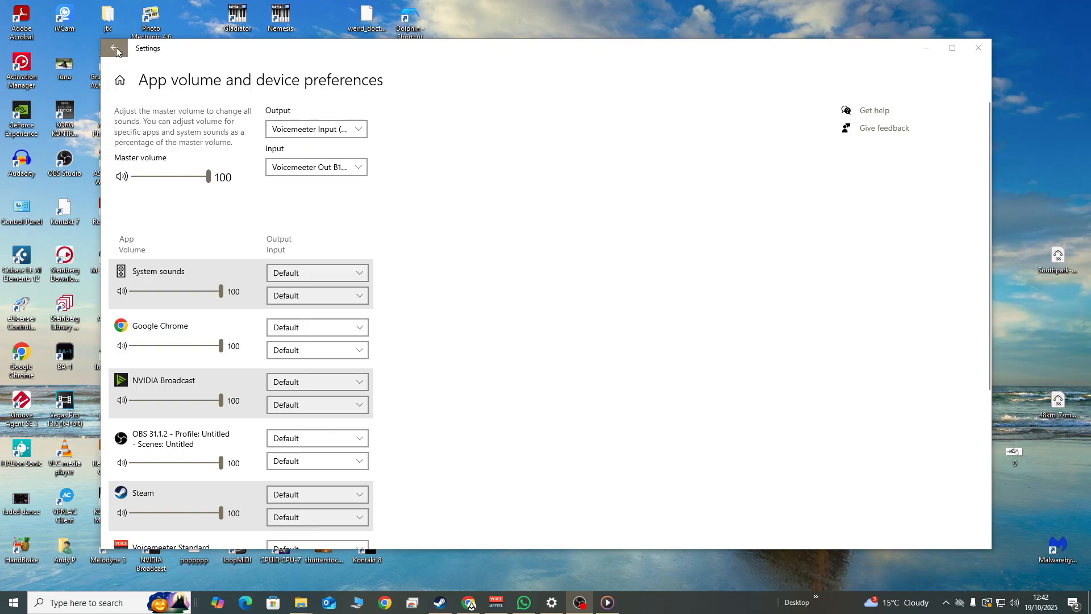
In the maximized App volume and device preferences, check Voicemeeter Input in the output device list and Voicemeeter Out B1 in the input device list
click(953, 47)
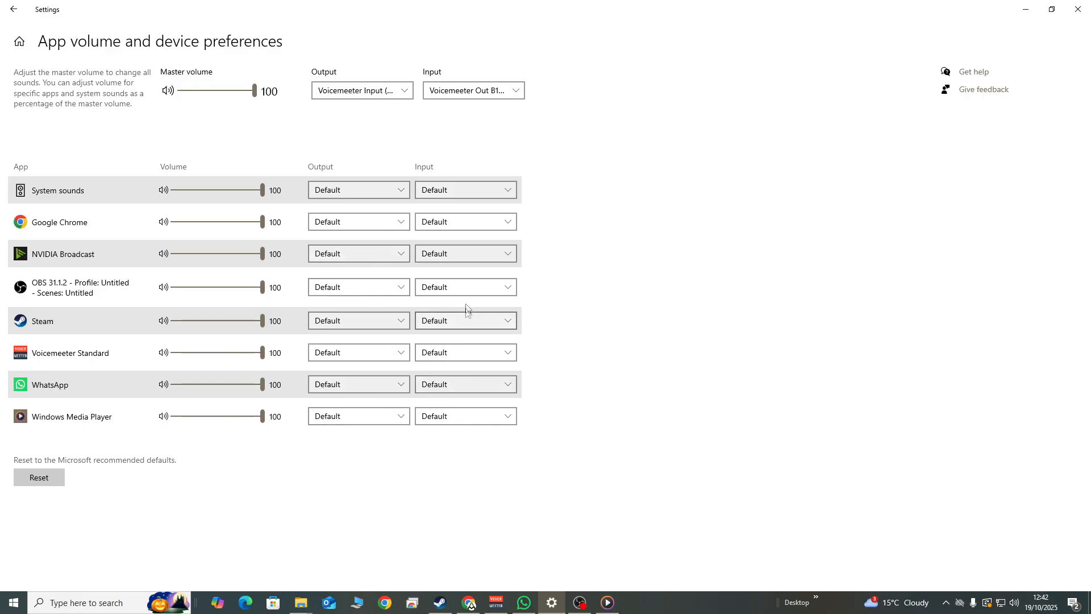
click(405, 94)
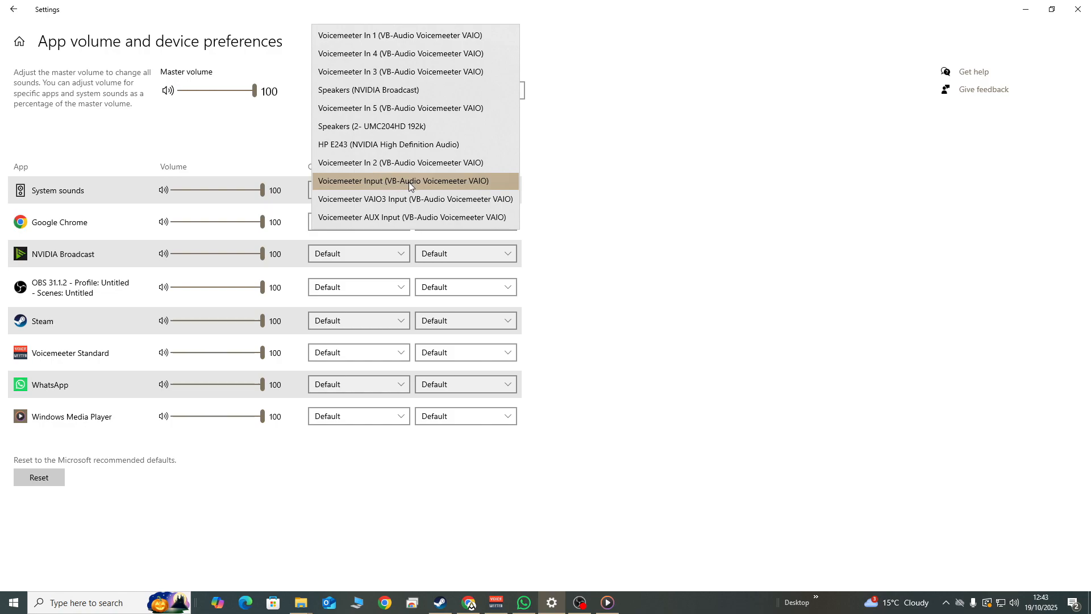
click(613, 189)
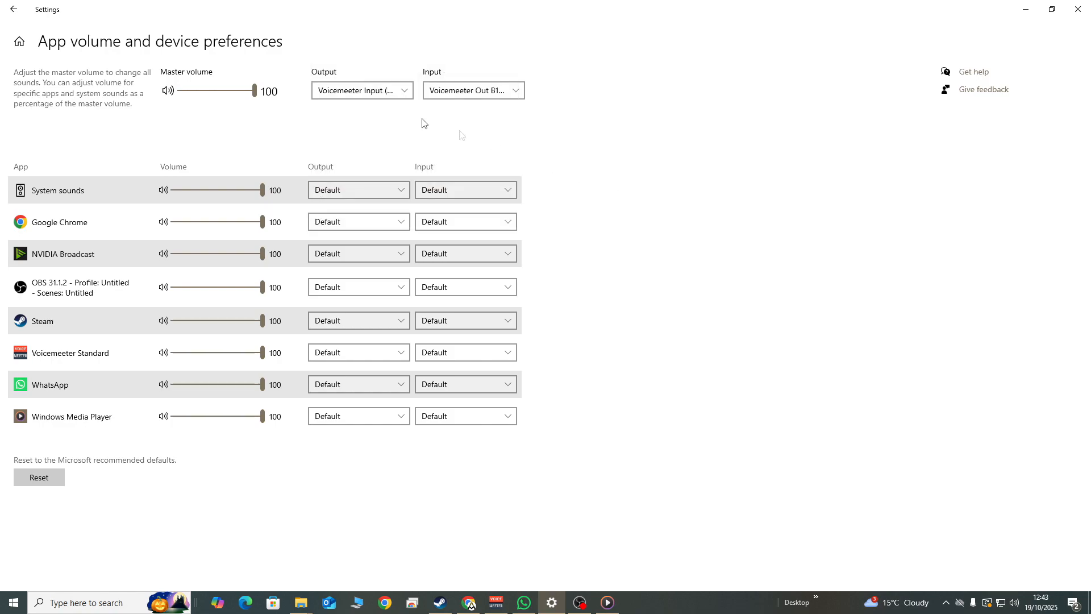
click(516, 91)
click(510, 148)
click(405, 92)
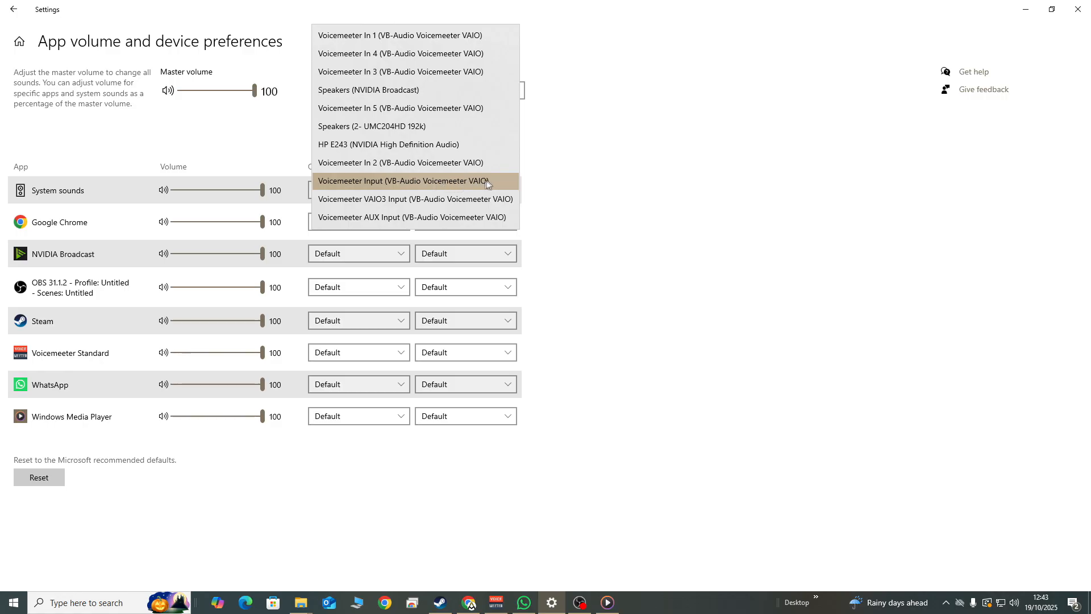
click(594, 188)
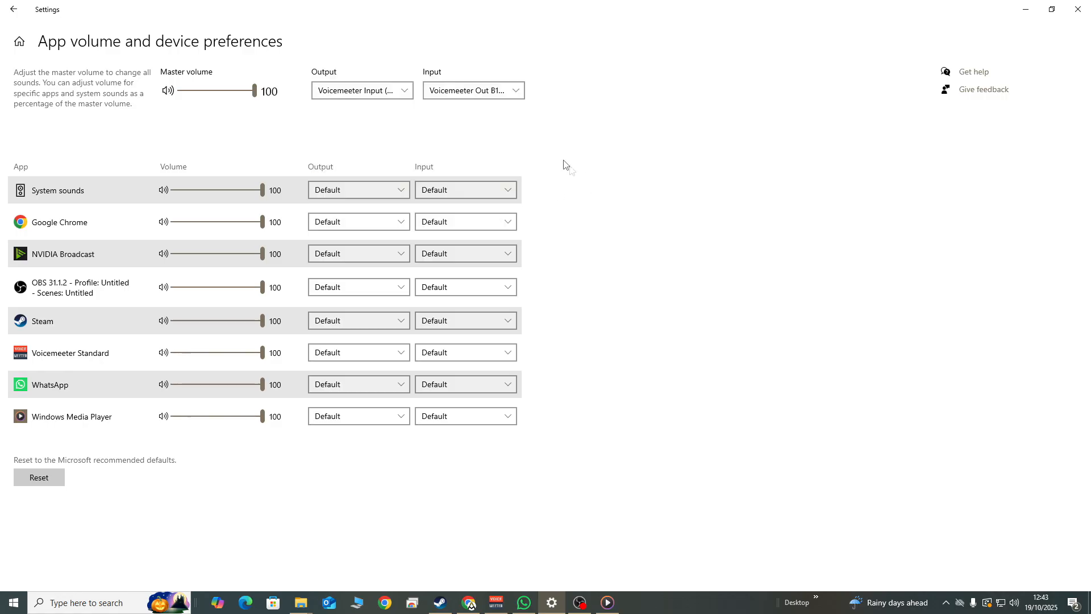
click(509, 93)
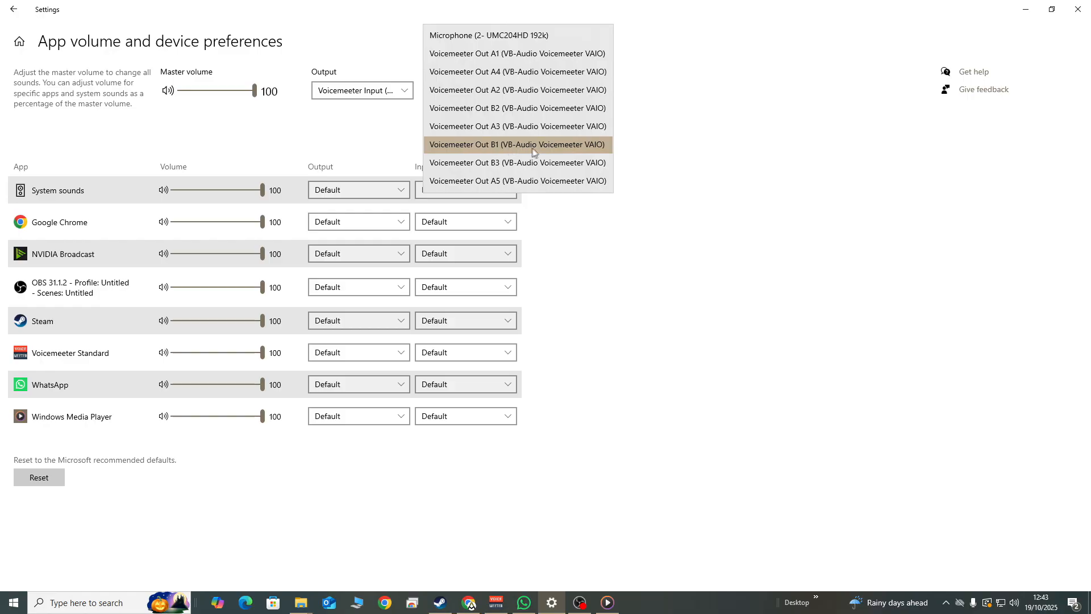
click(667, 170)
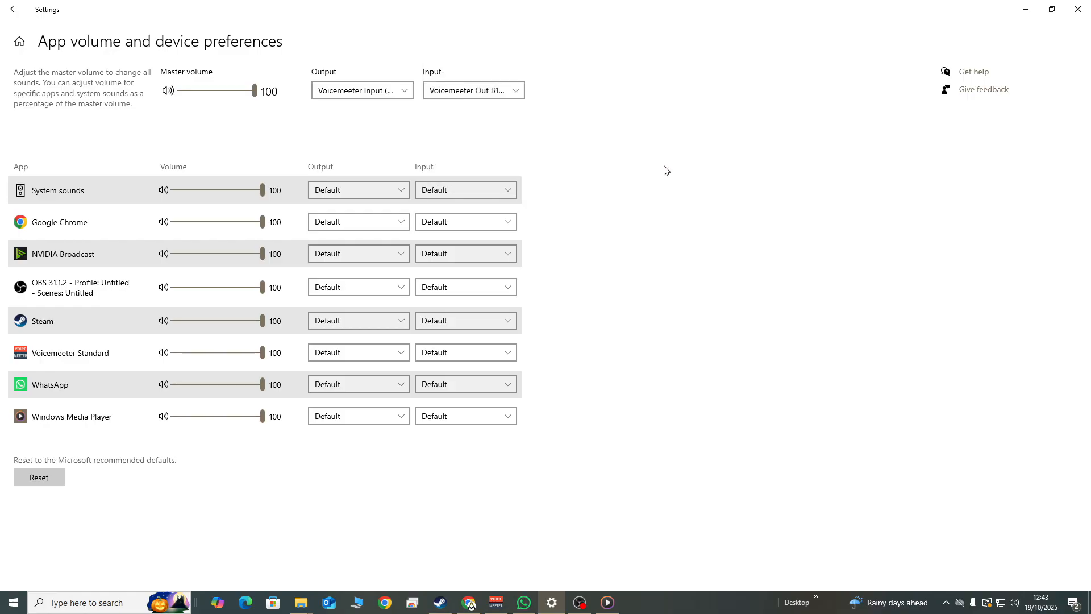